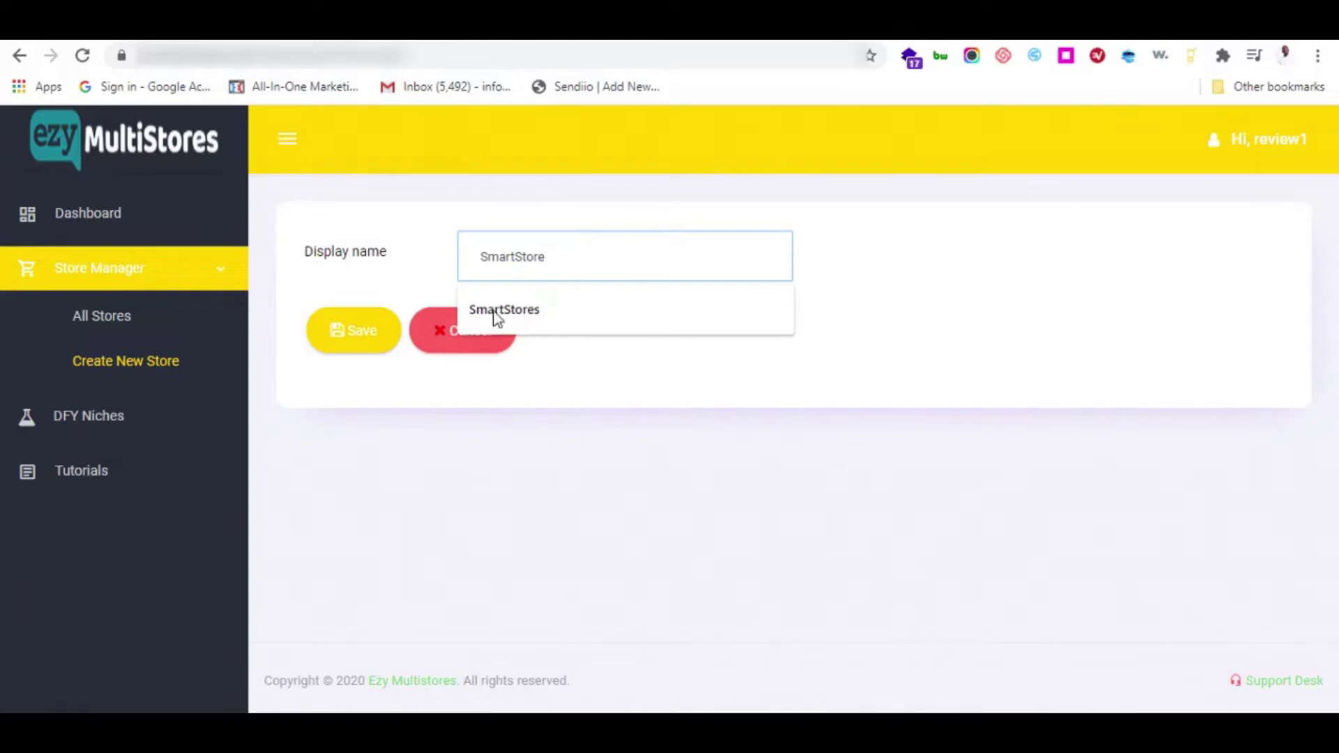
- Save the new store with the display name SmartStore and log in to it from the store list
left_click(374, 341)
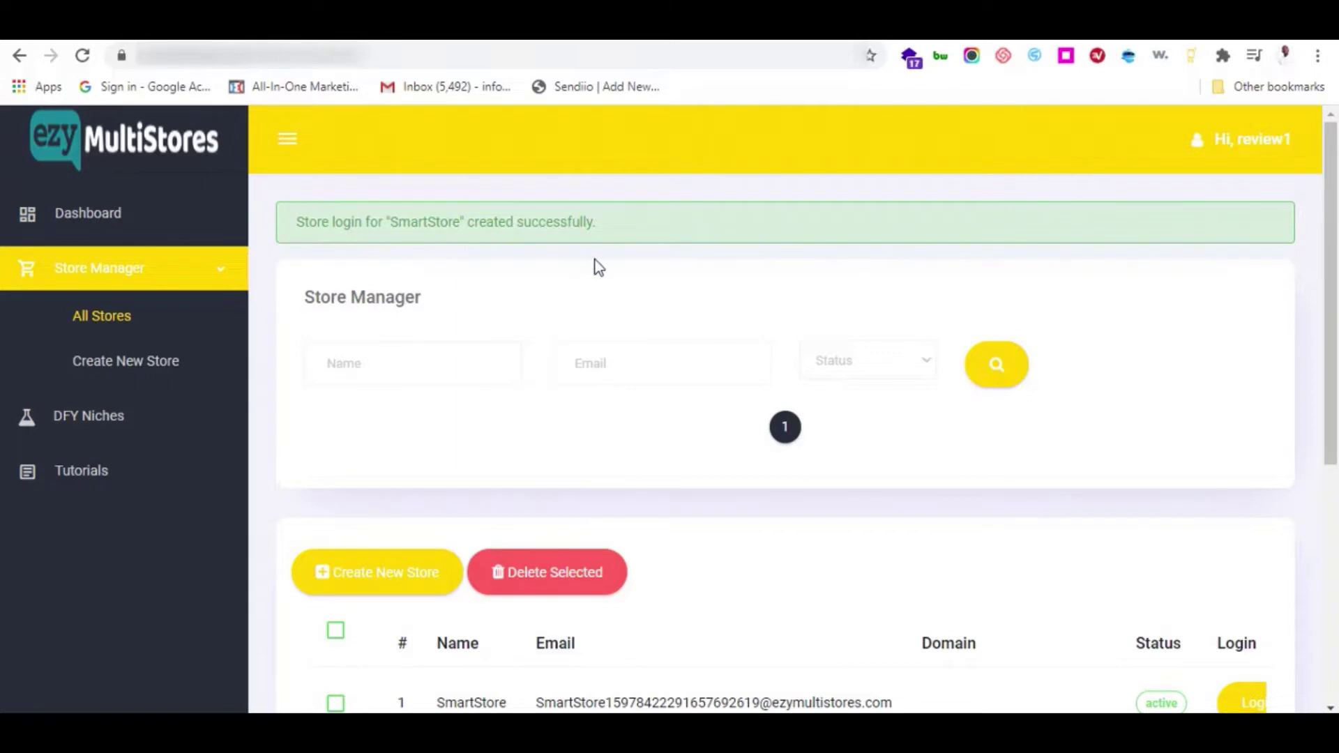
left_click_drag(1330, 290, 1334, 426)
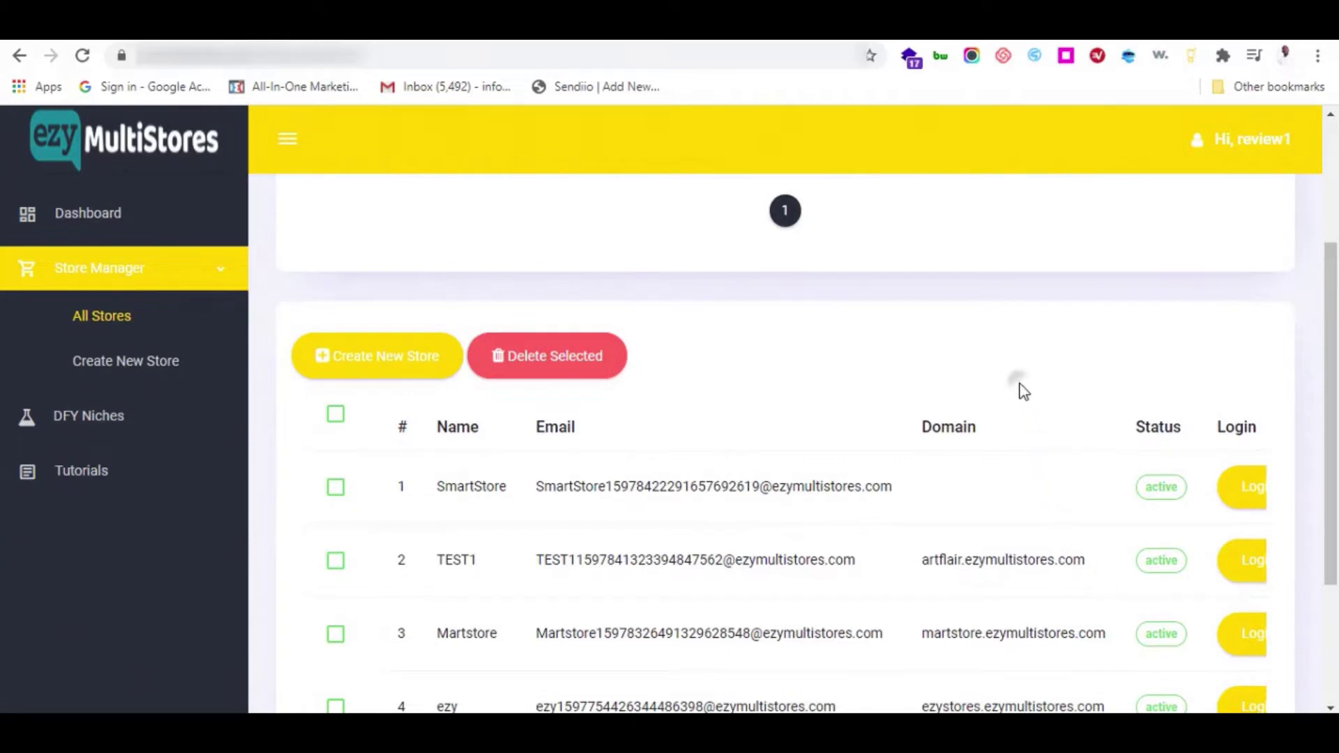
scroll(1019, 388, "right", 3)
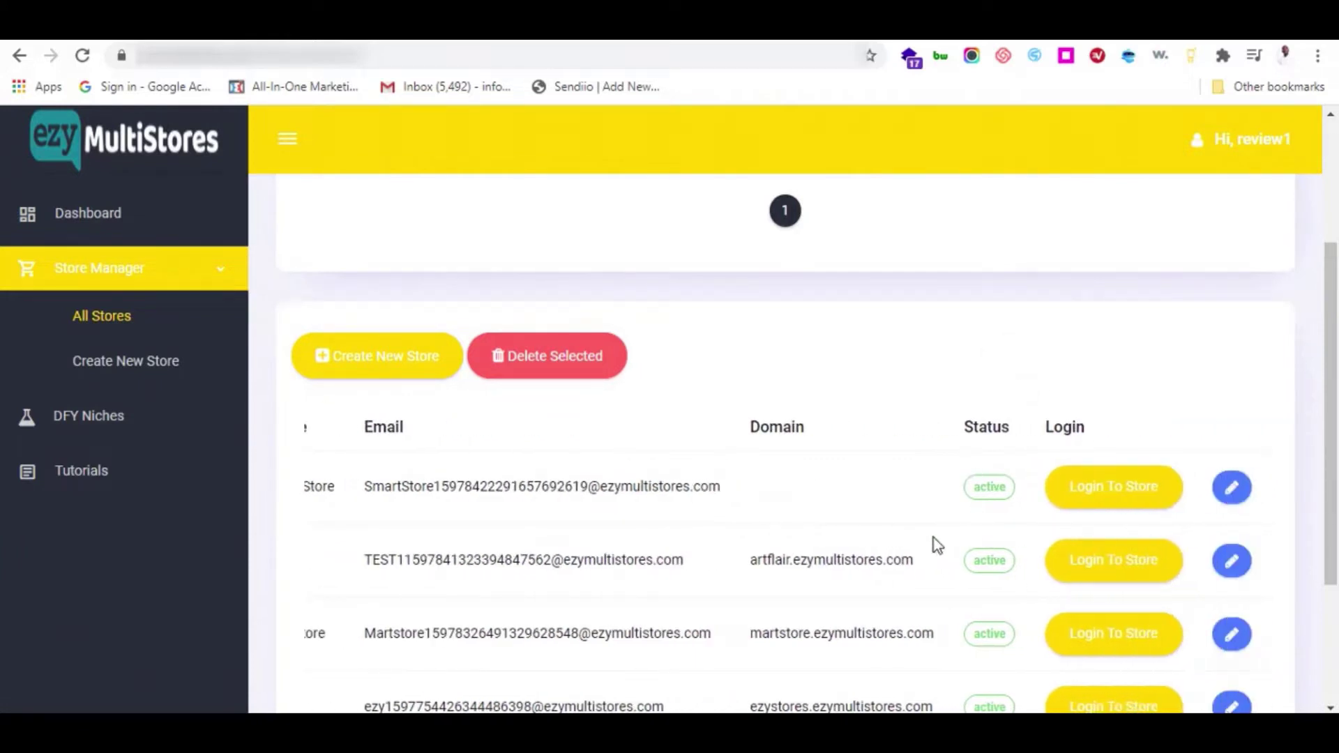
left_click(1133, 501)
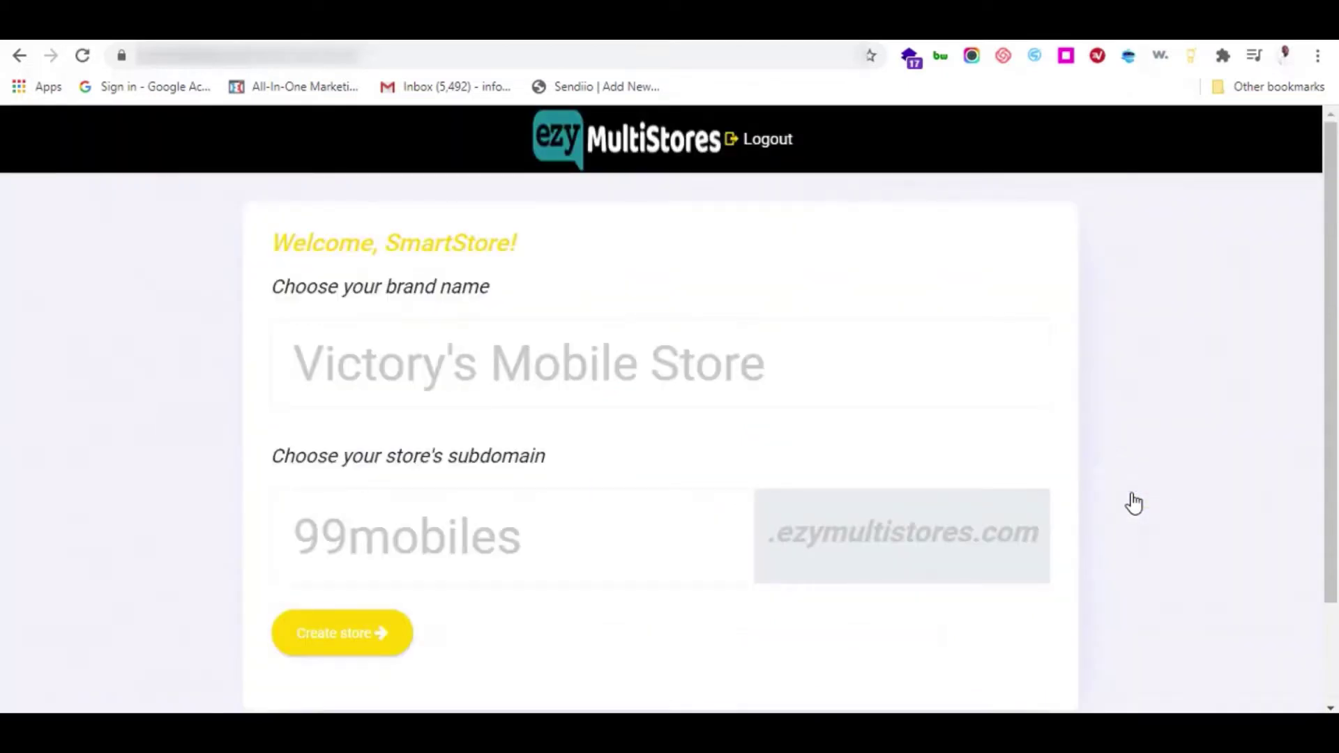
- Create the store with the brand name SmartStore and the subdomain smartstore
left_click(693, 370)
type("Sma")
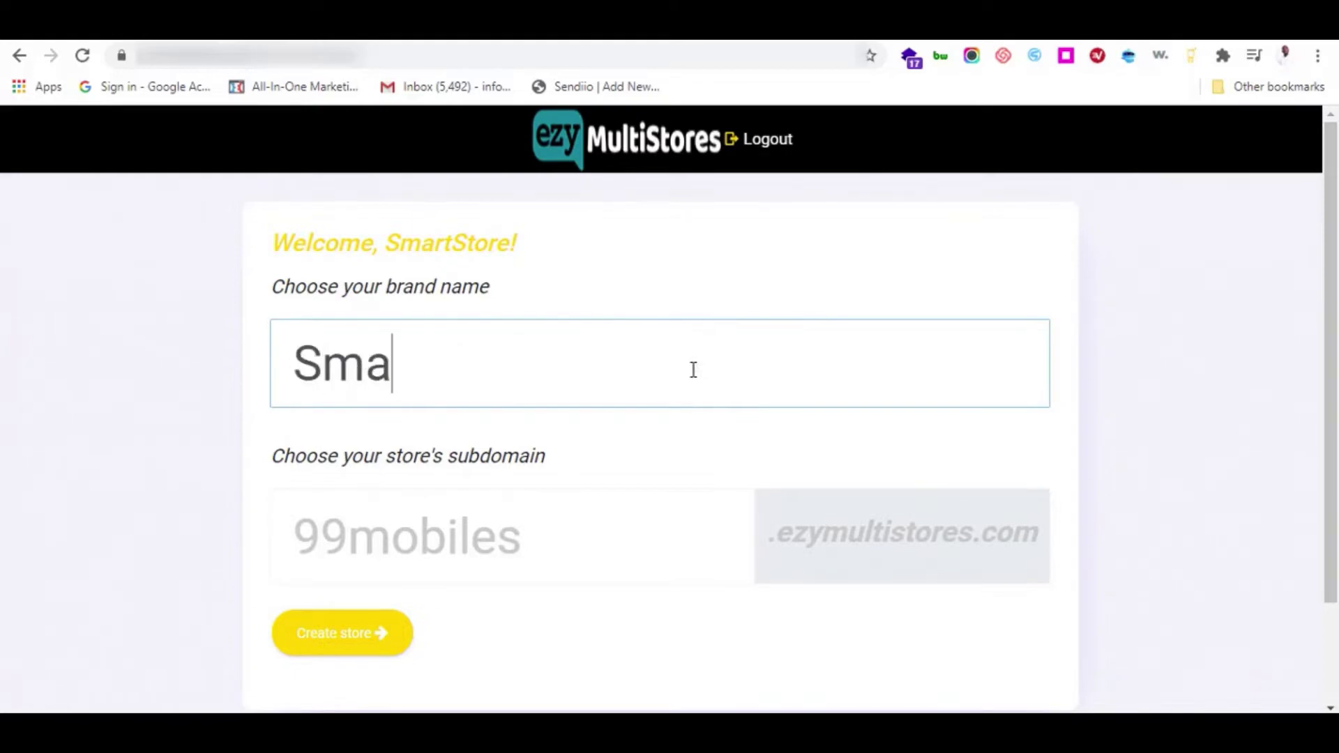
type("rtStore")
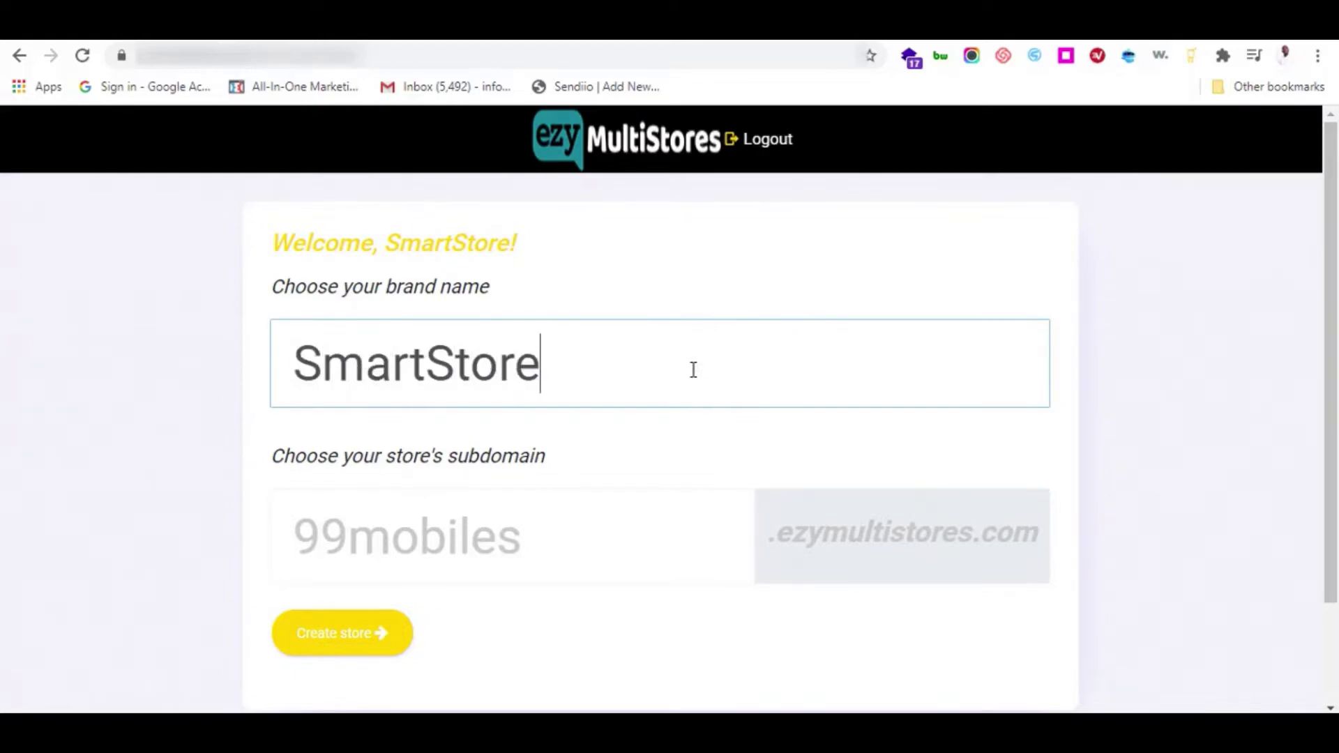
left_click(636, 545)
type("smartstore")
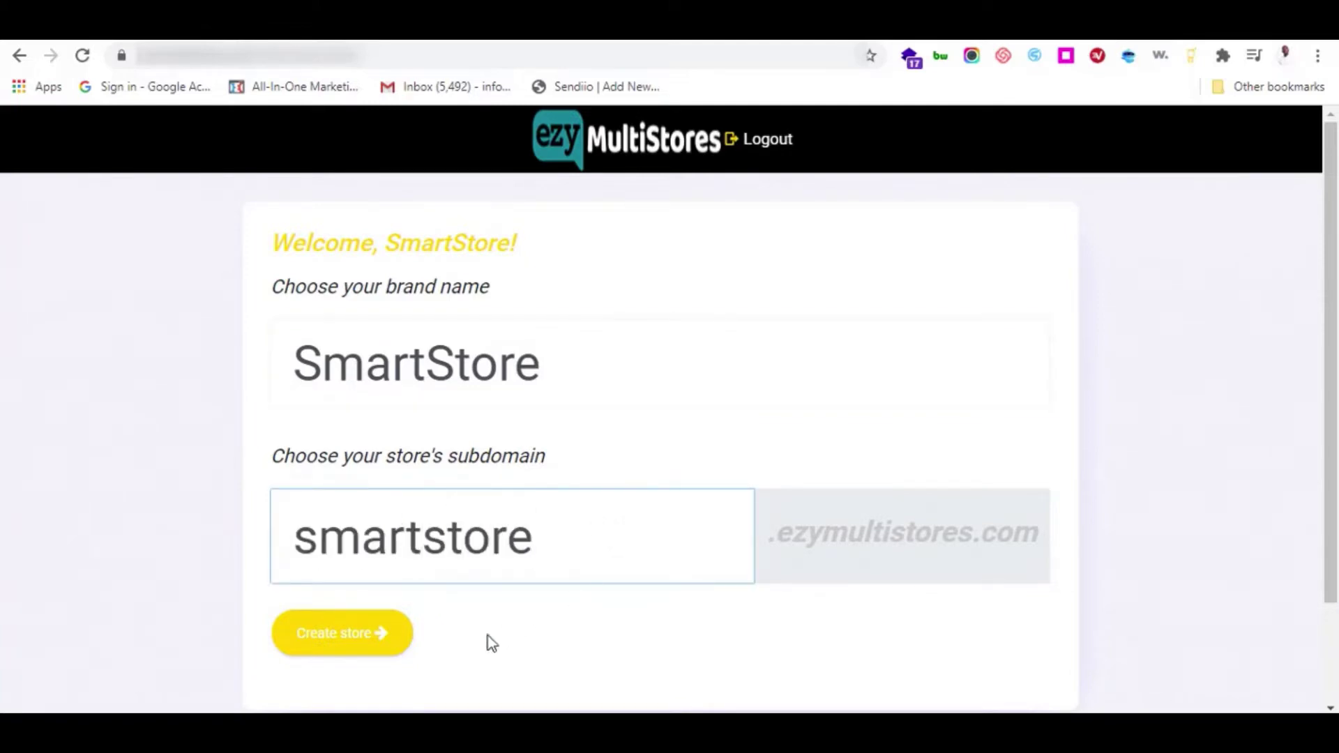
left_click(353, 637)
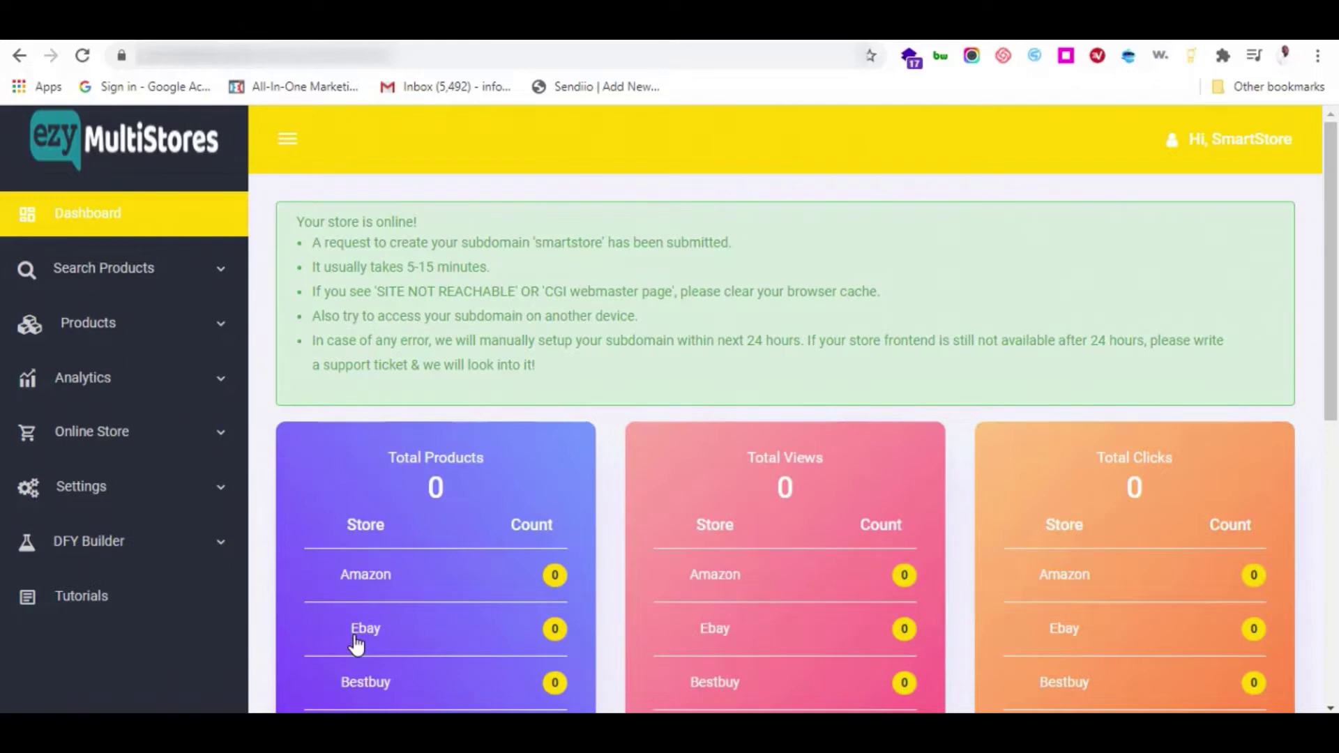
- Switch the online store's theme to Athletic - Ecommerce and open that theme's customization settings
left_click(218, 441)
left_click(108, 535)
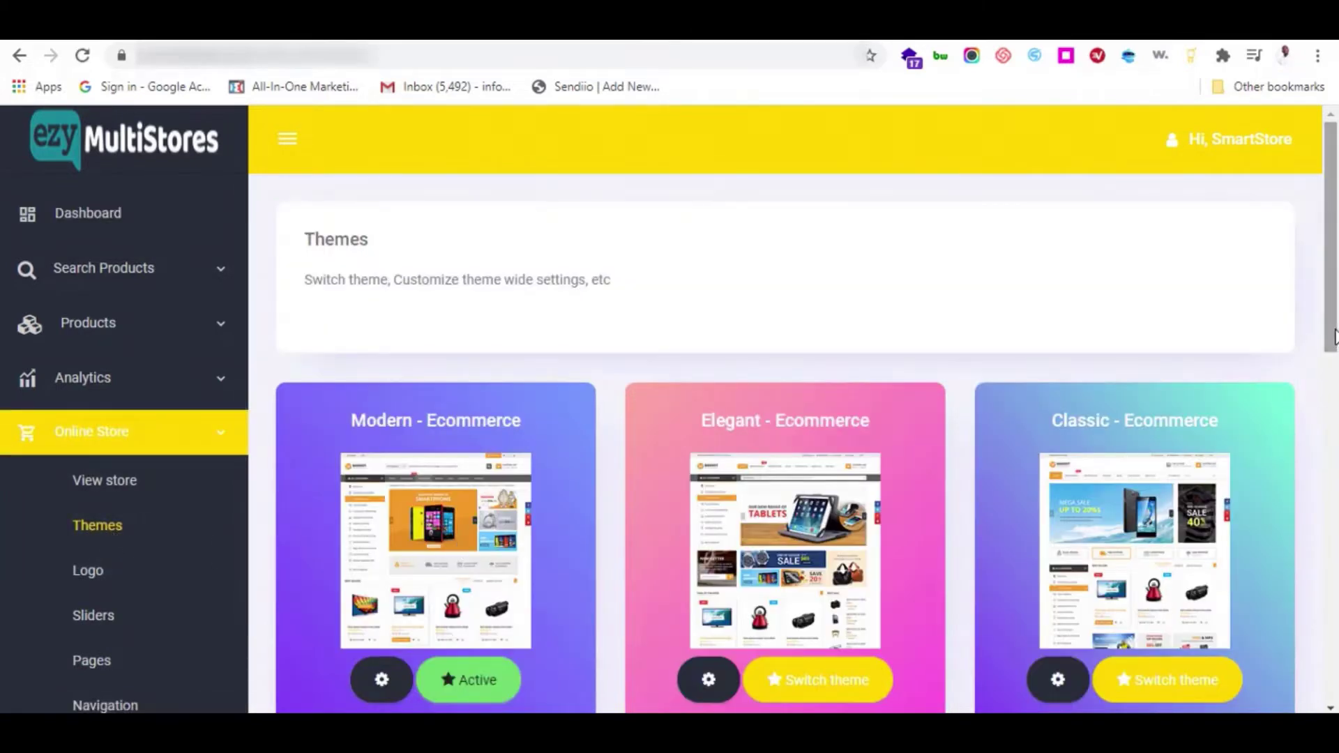
left_click(1329, 454)
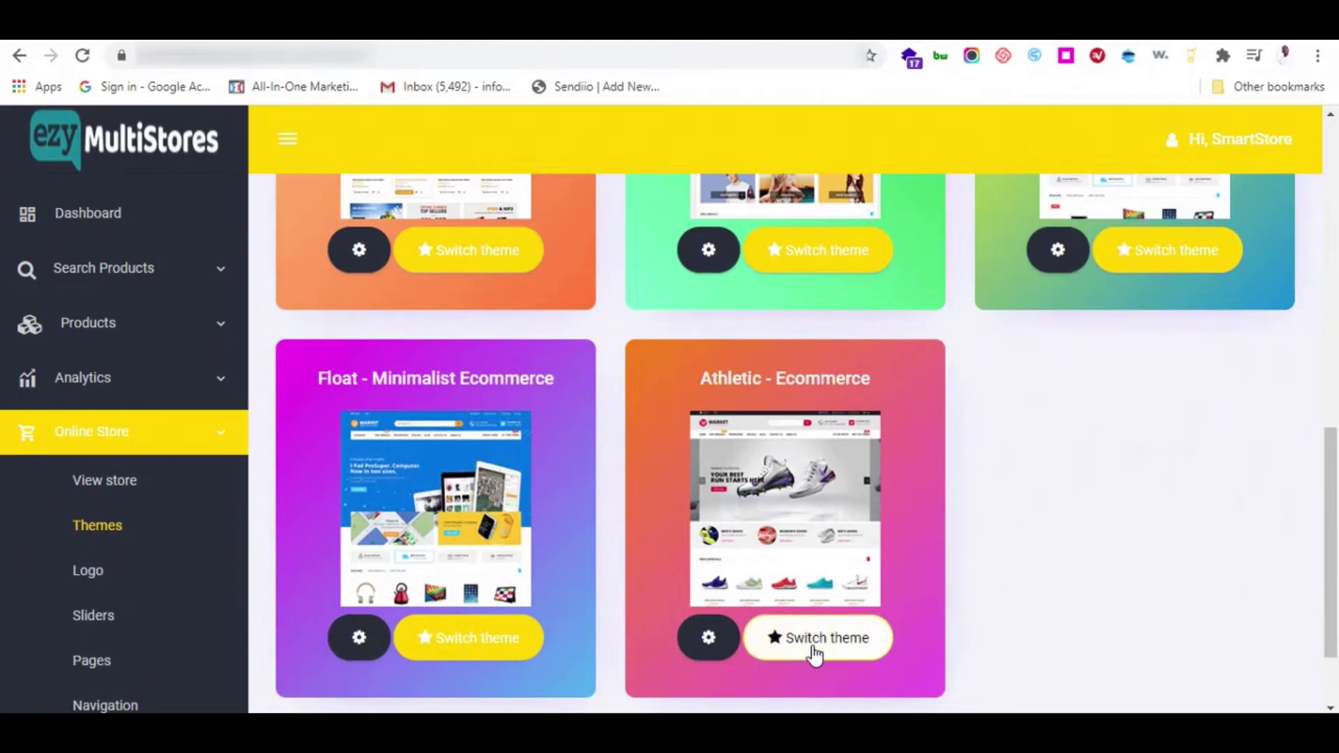
left_click(841, 654)
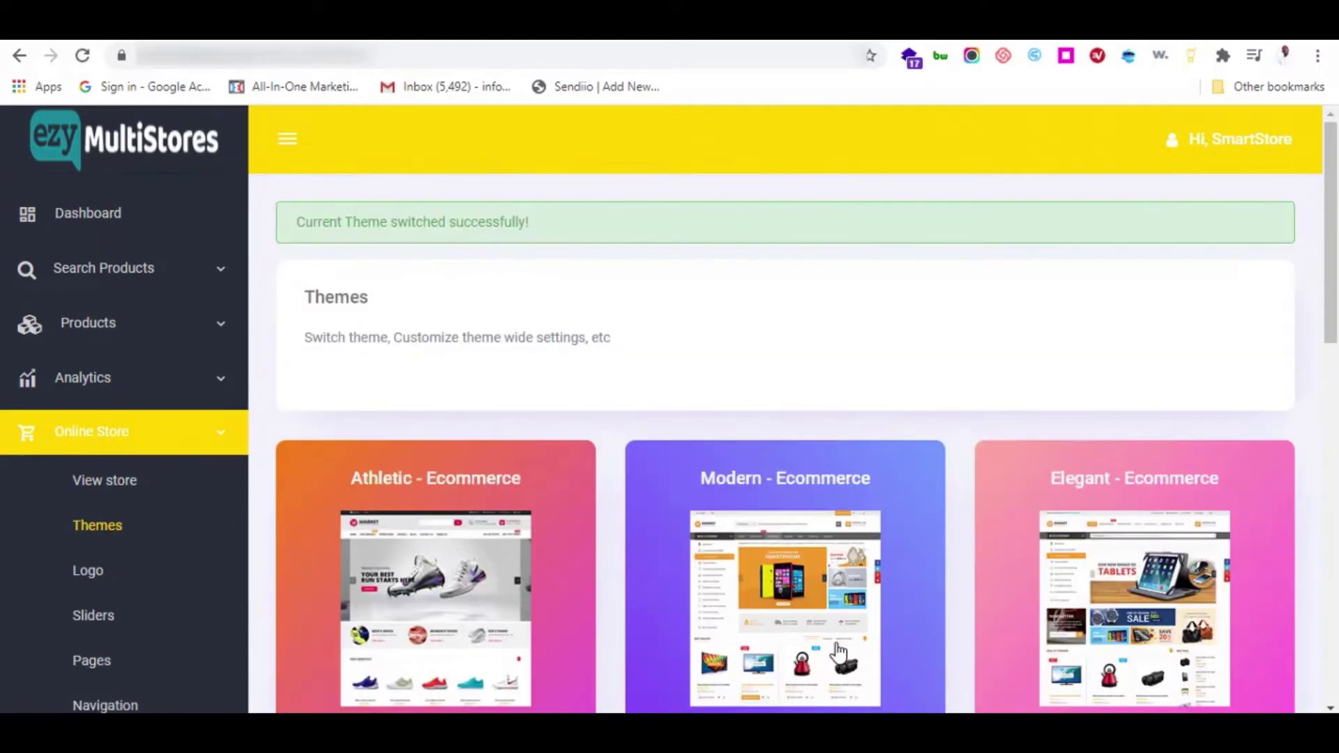
left_click_drag(1332, 296, 1335, 436)
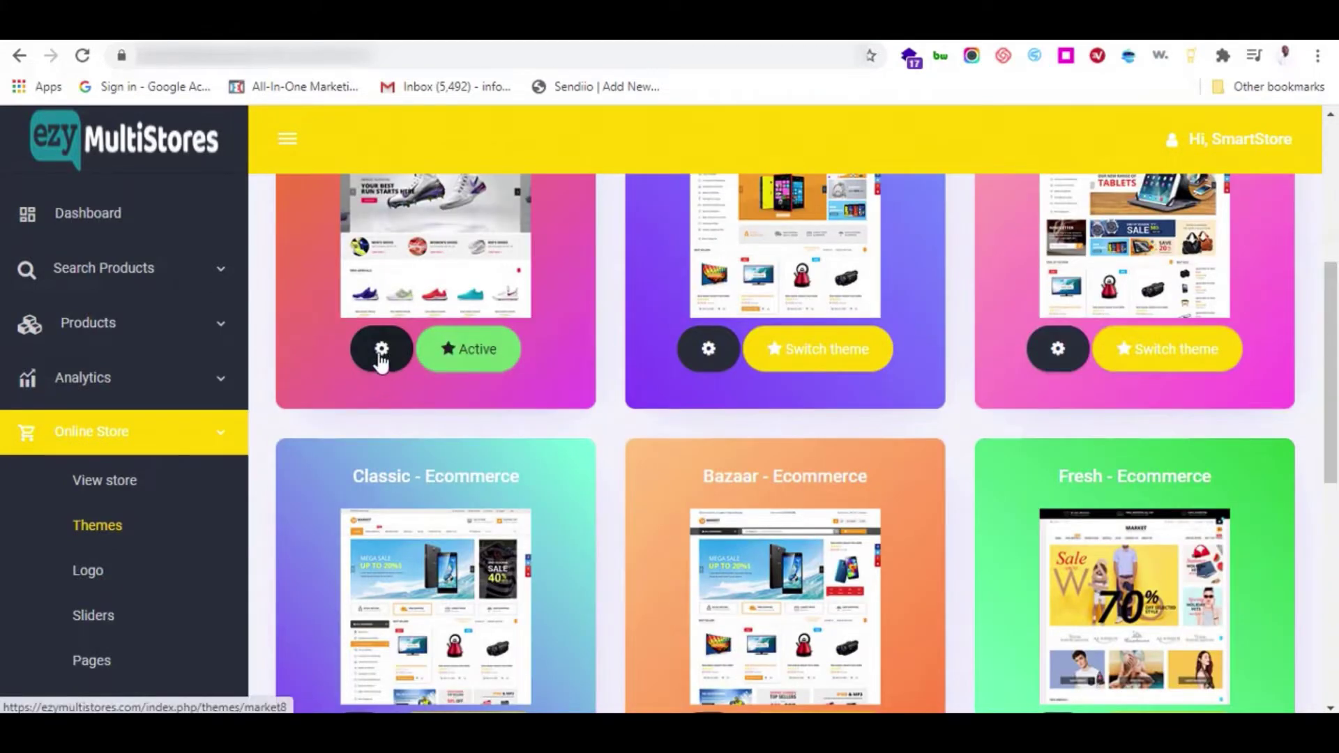
left_click(381, 353)
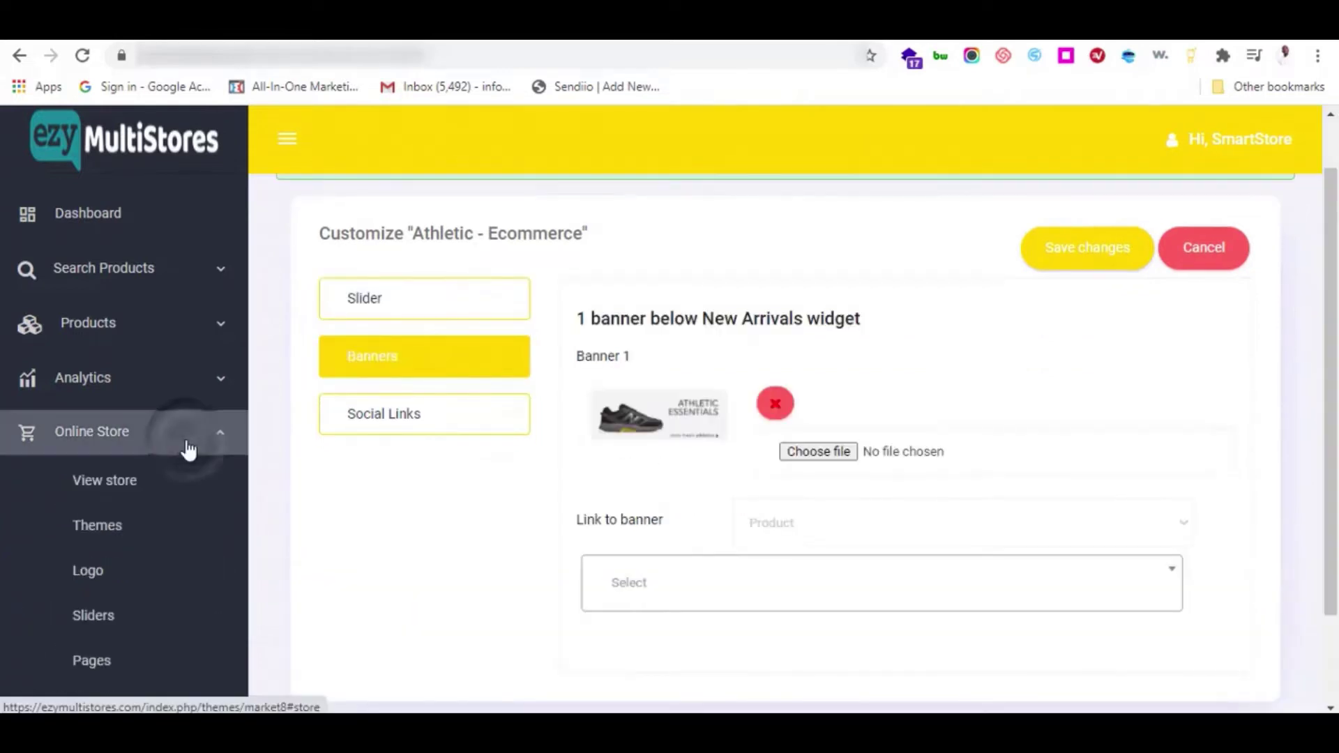
- Upload the SmartStores image file as the online store's logo and save it
left_click(93, 571)
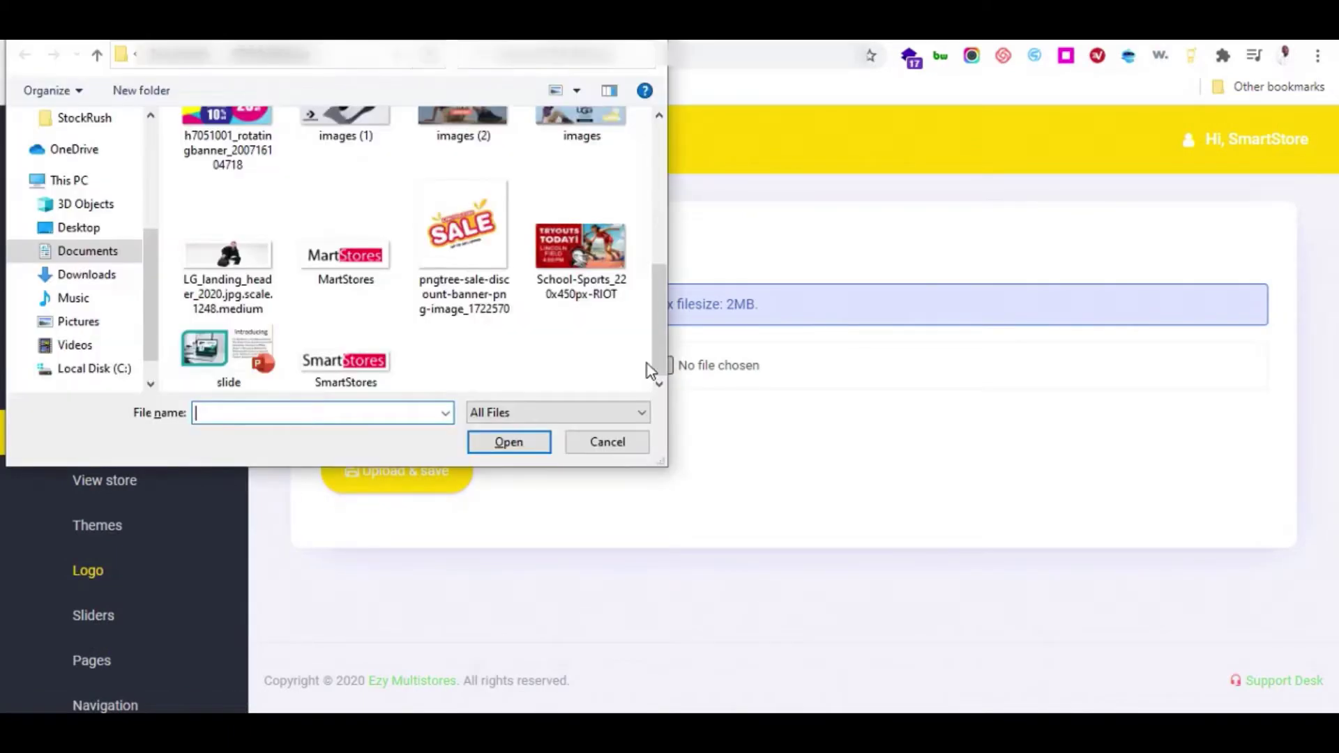
left_click(352, 368)
left_click(543, 444)
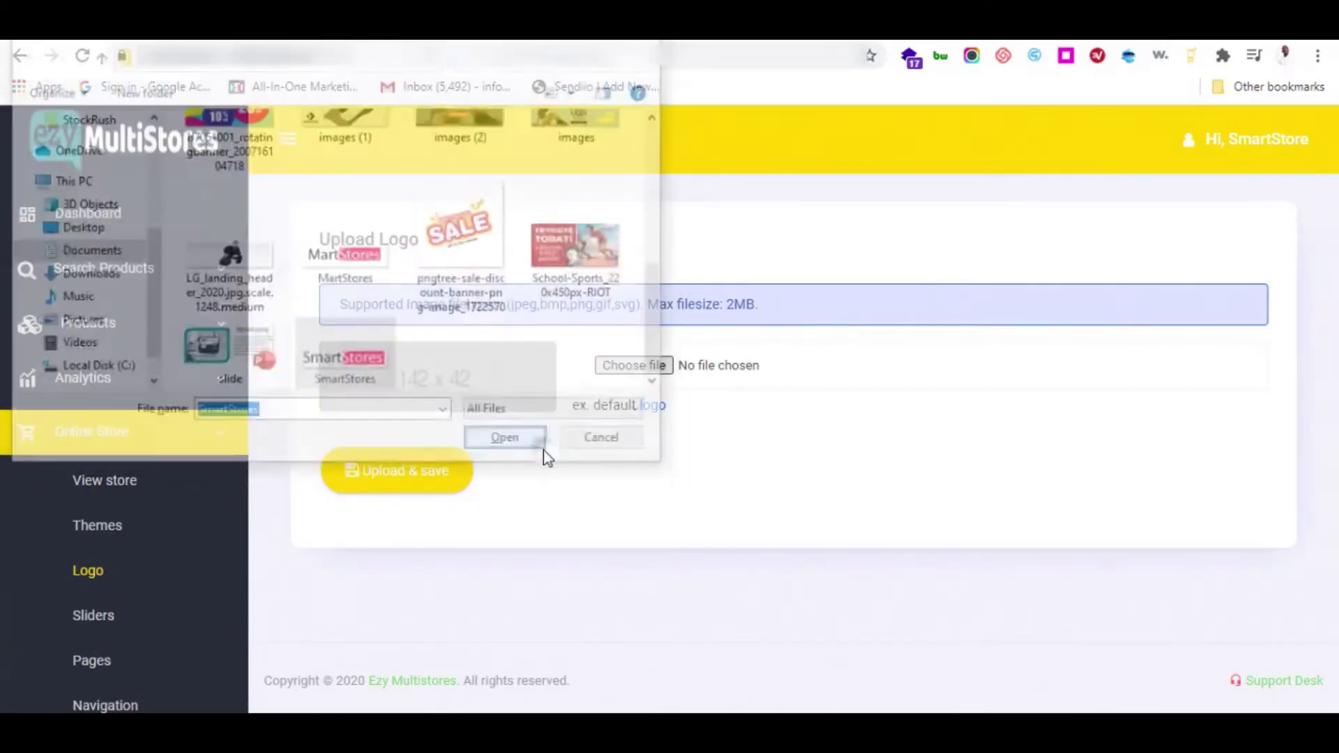
left_click(422, 488)
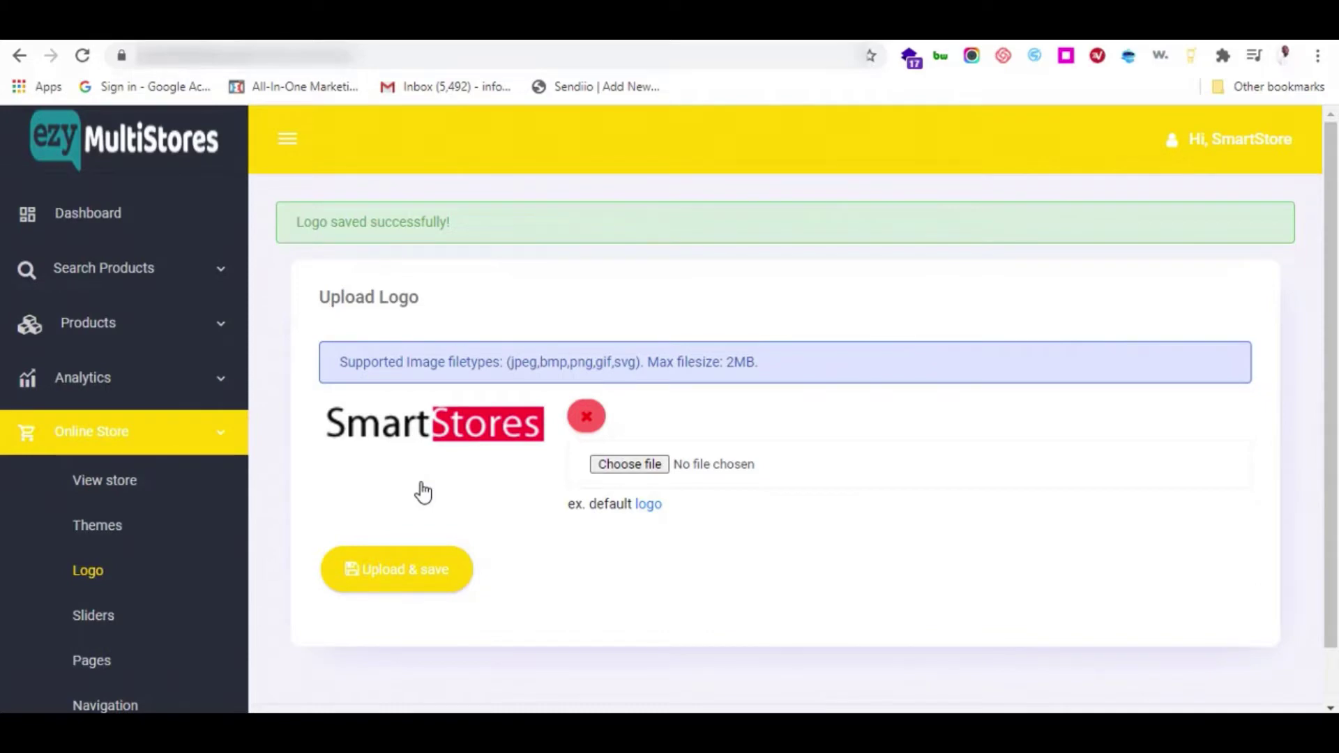
- Add a product category titled Shoes without a parent category and save it
left_click(187, 335)
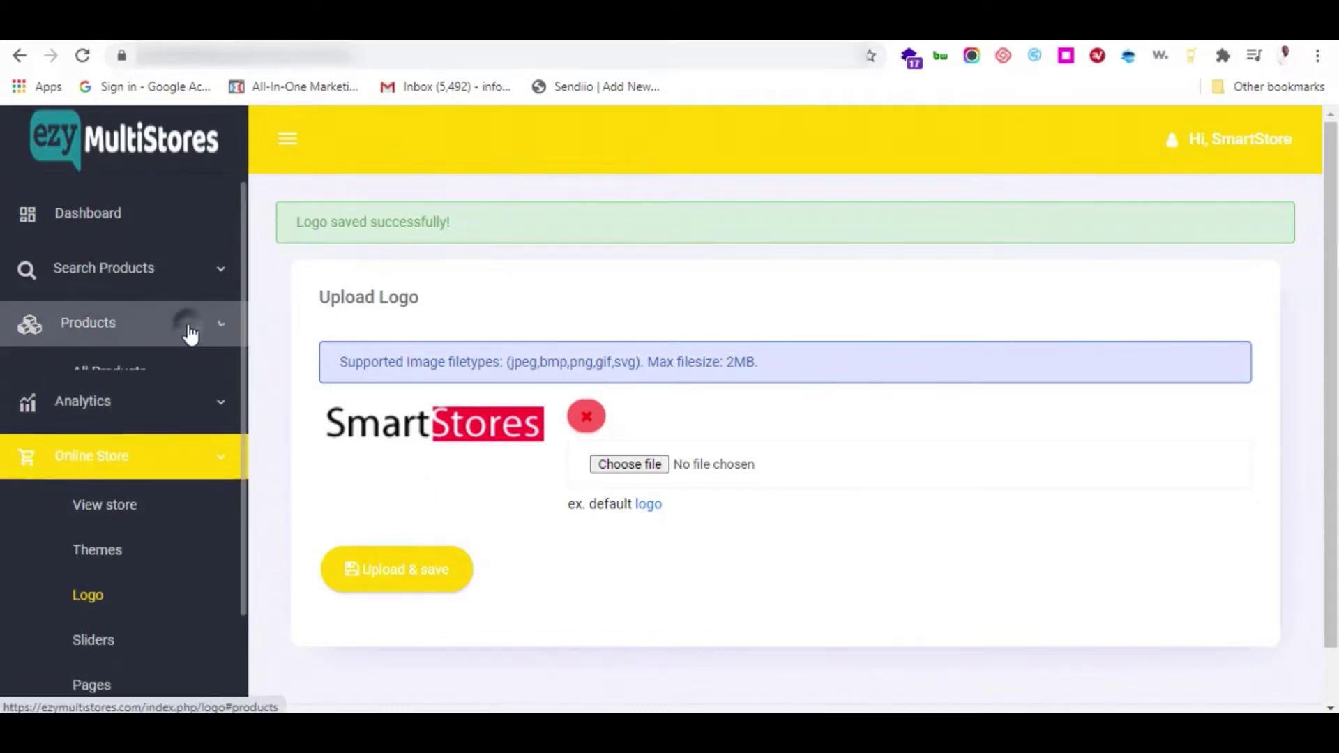
left_click(119, 419)
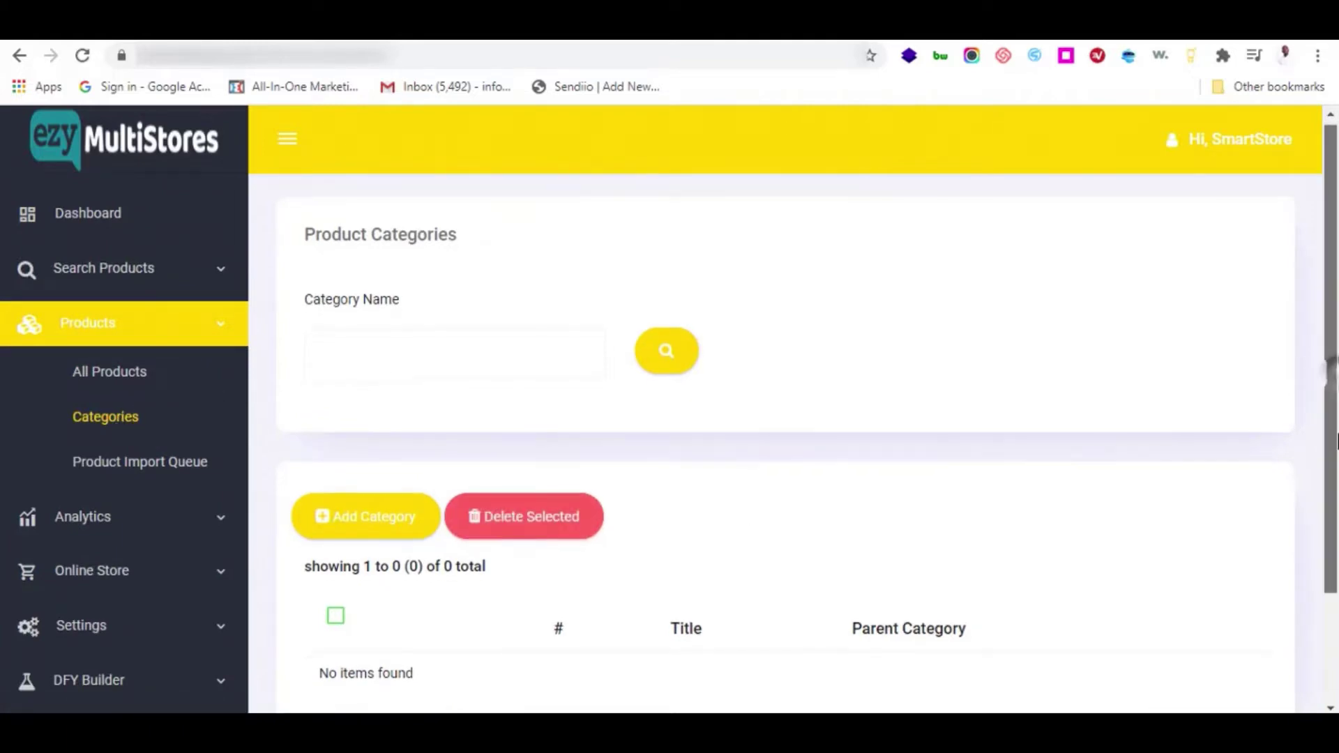
scroll(448, 498, "down", 1)
left_click(399, 451)
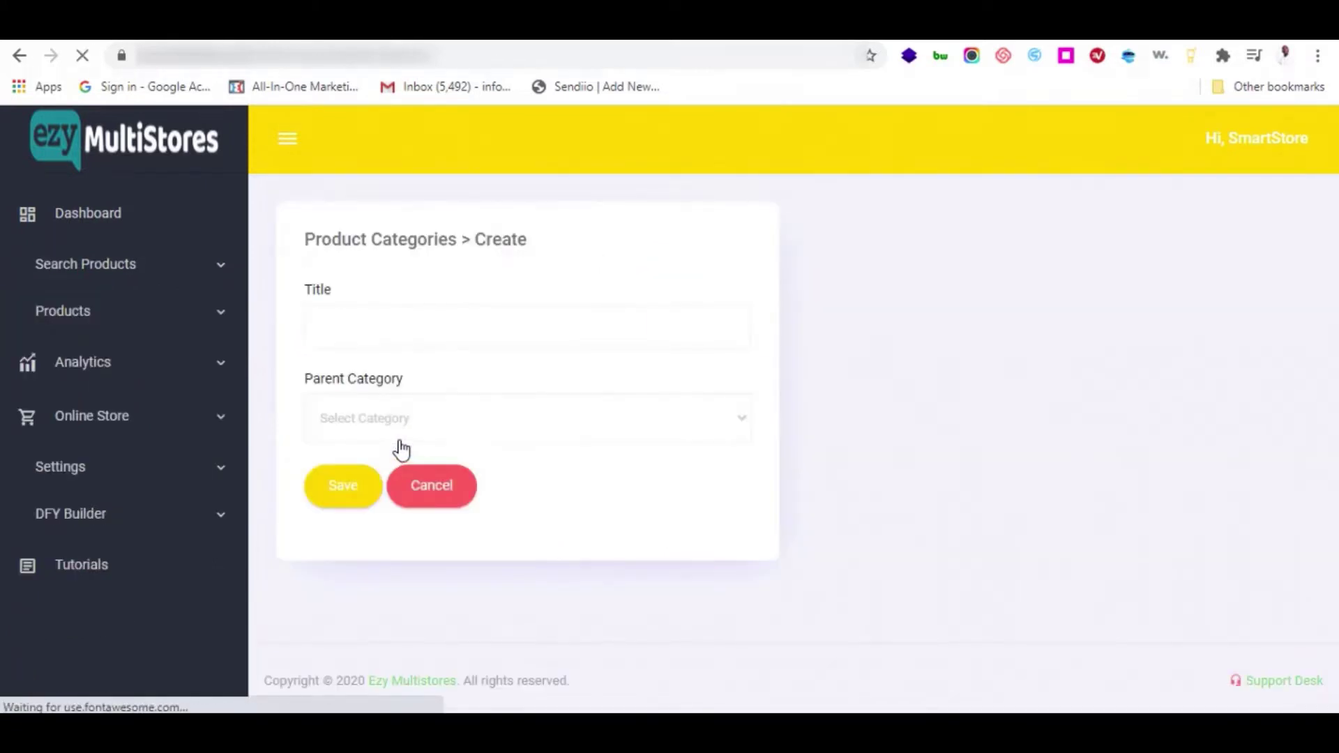
left_click(470, 335)
type("Shoes")
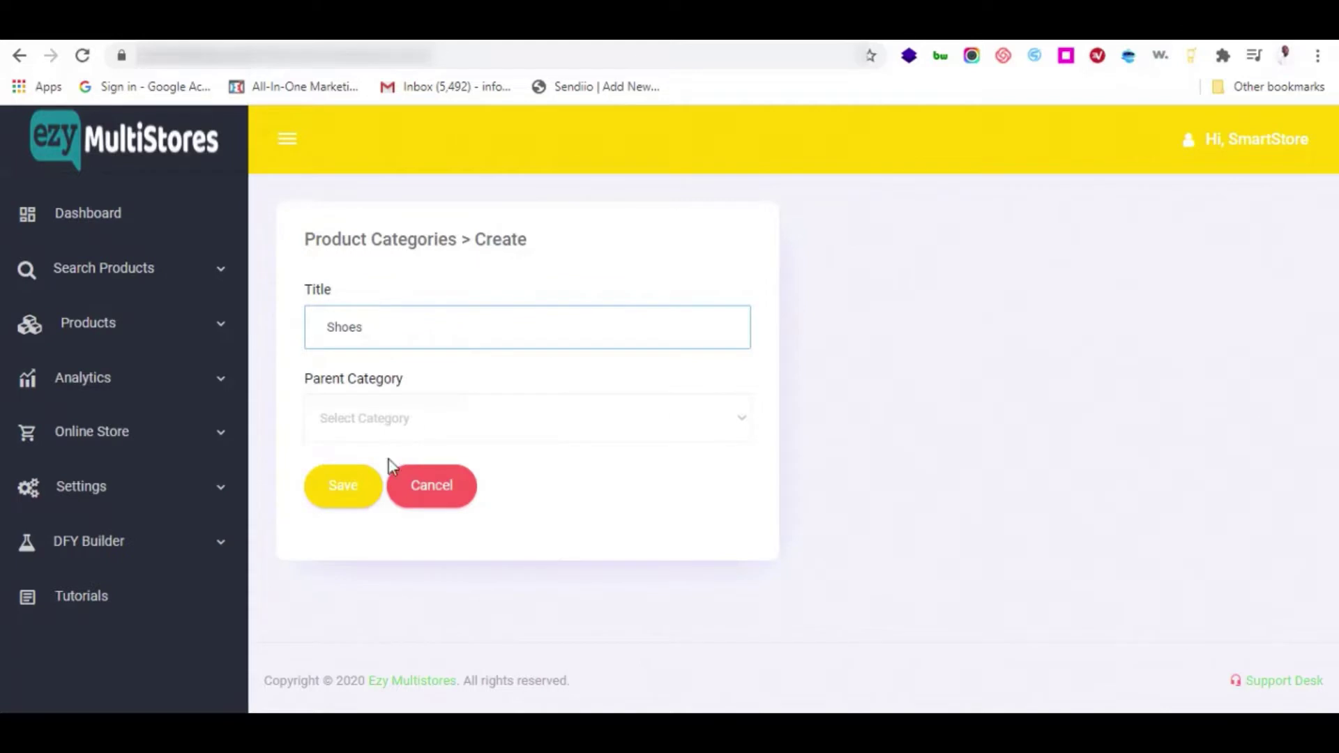
left_click(349, 494)
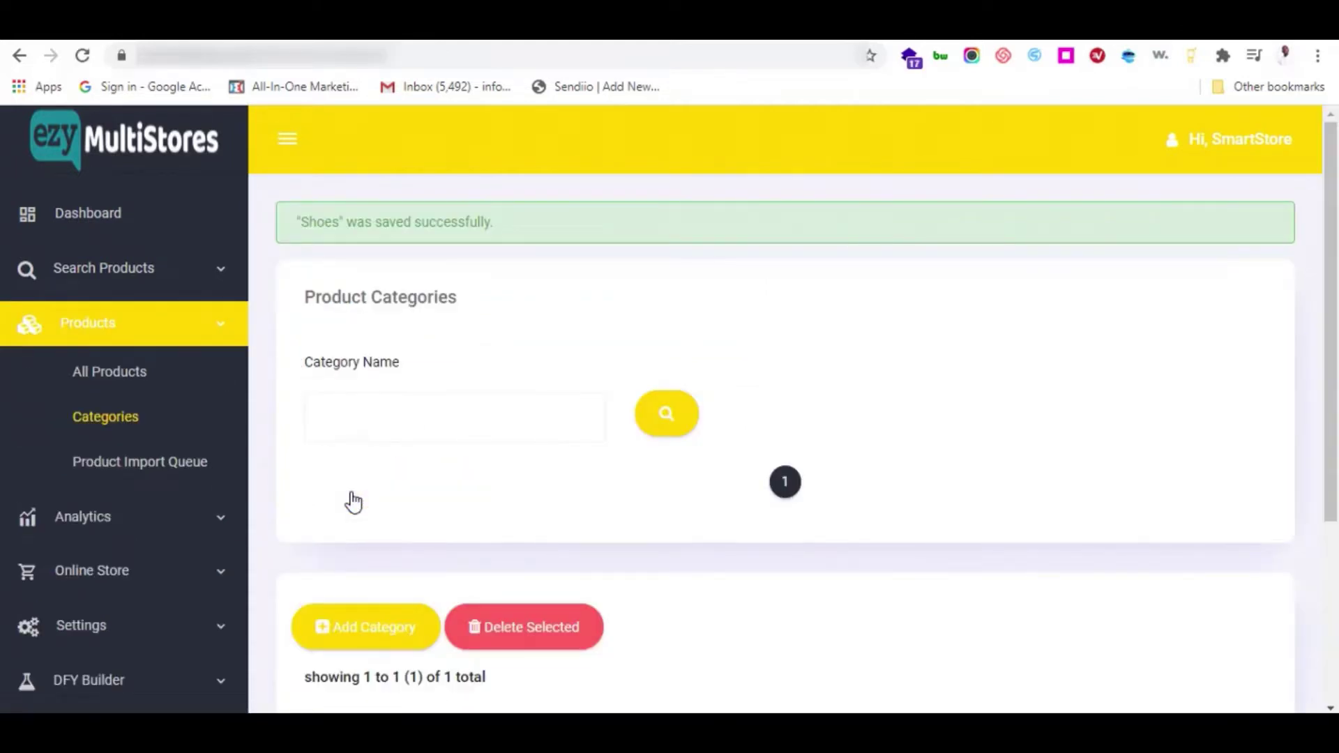
- Open the store's Amazon product search page, switch to the Amazon website and search it for shoes
left_click(173, 281)
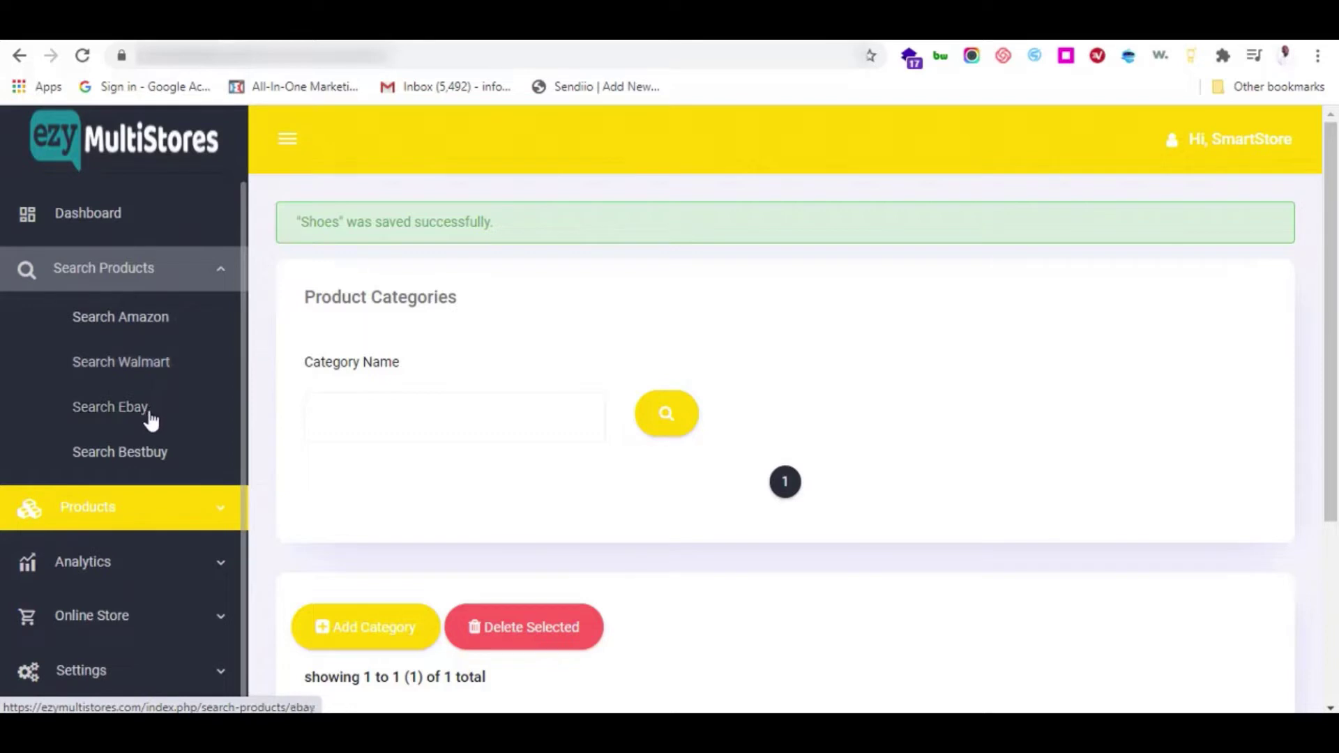
left_click(115, 327)
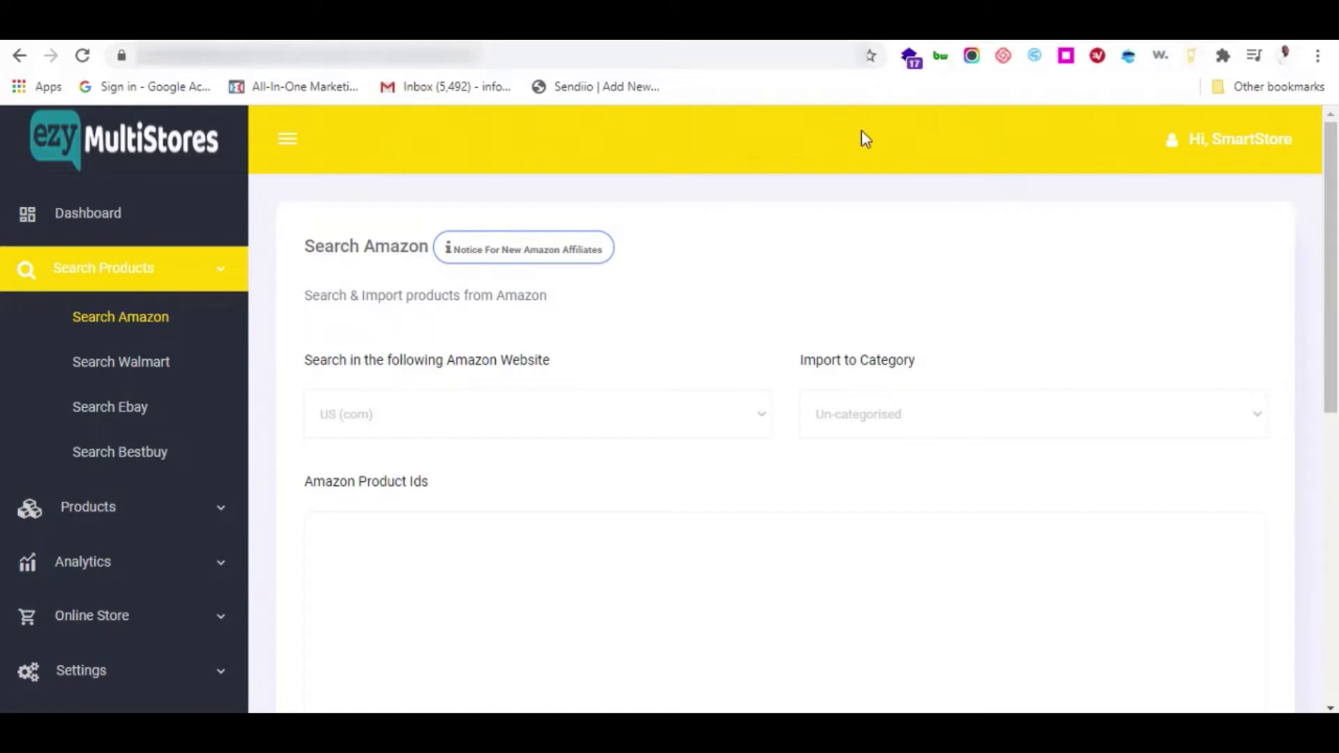
key("ctrl+Tab")
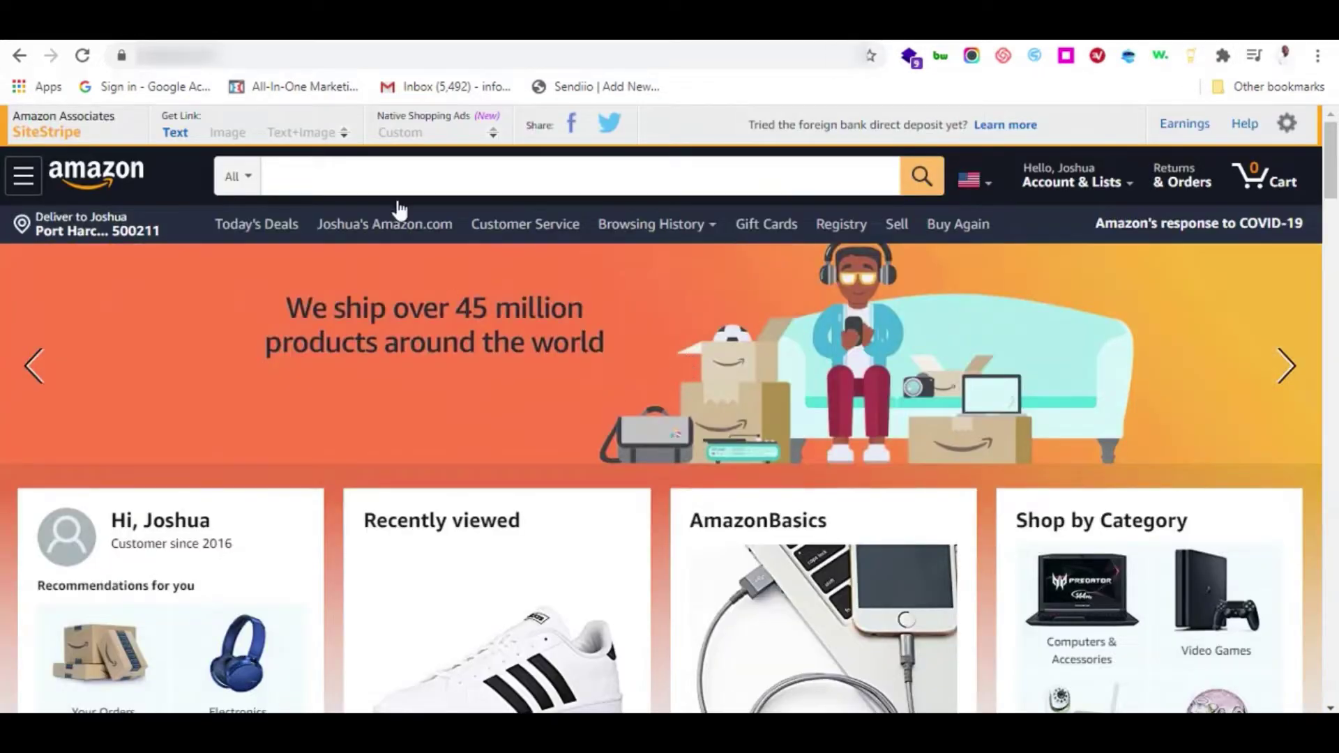
left_click(485, 180)
type("shoes")
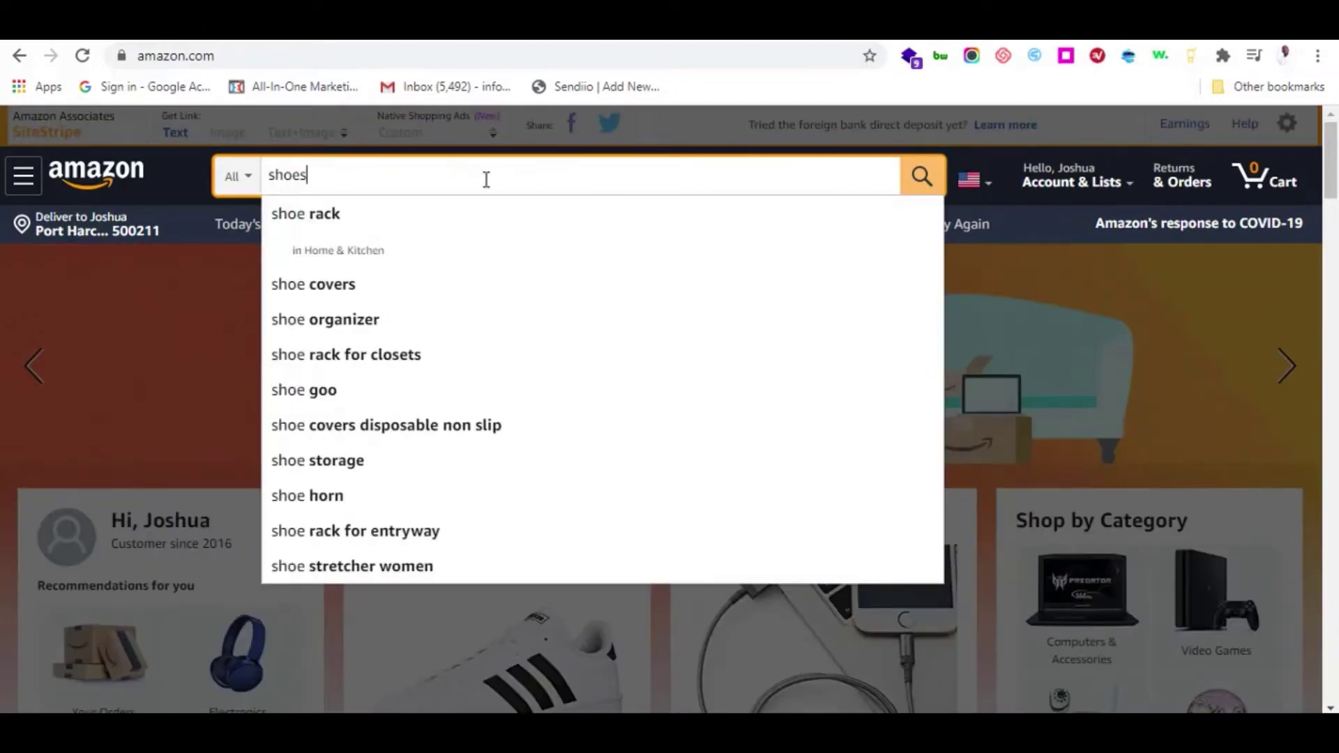
key("Return")
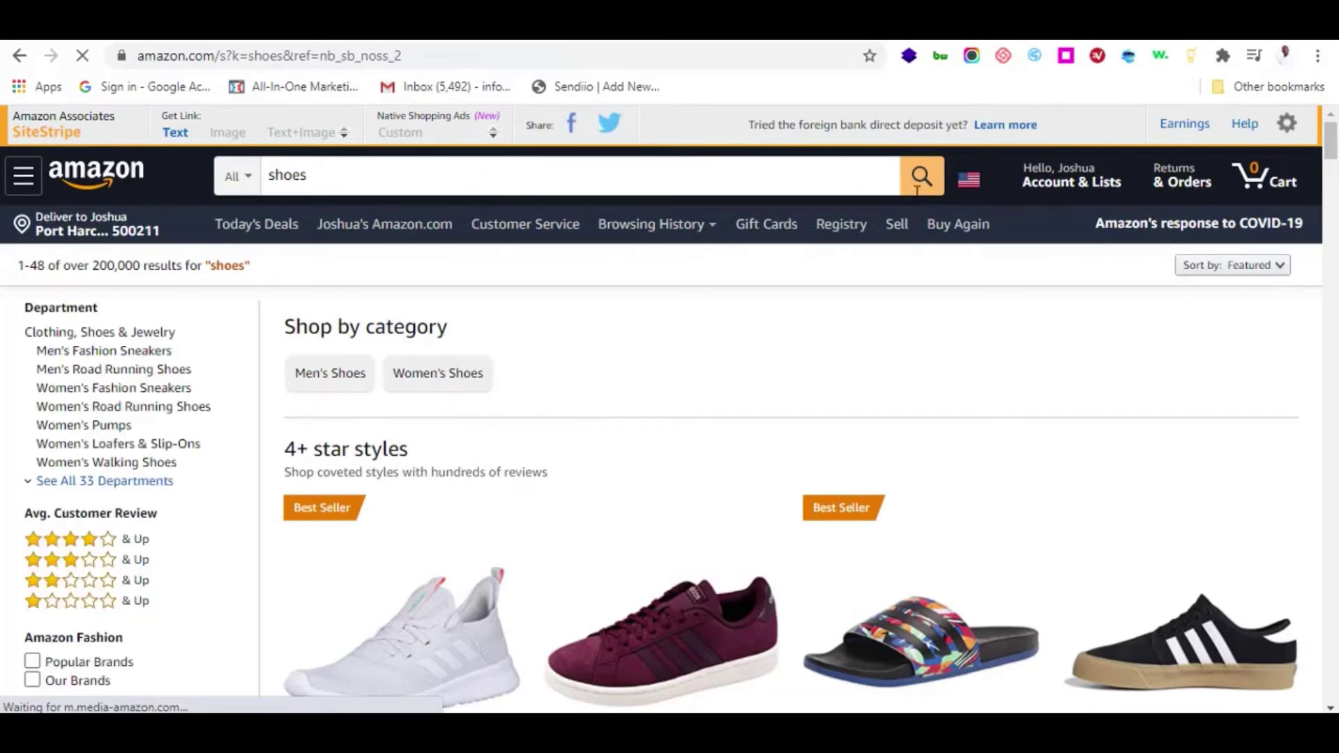
- Extract the product IDs from the Amazon results with the Ezy Multistores extension, using the amazon market, and copy them
left_click(1192, 56)
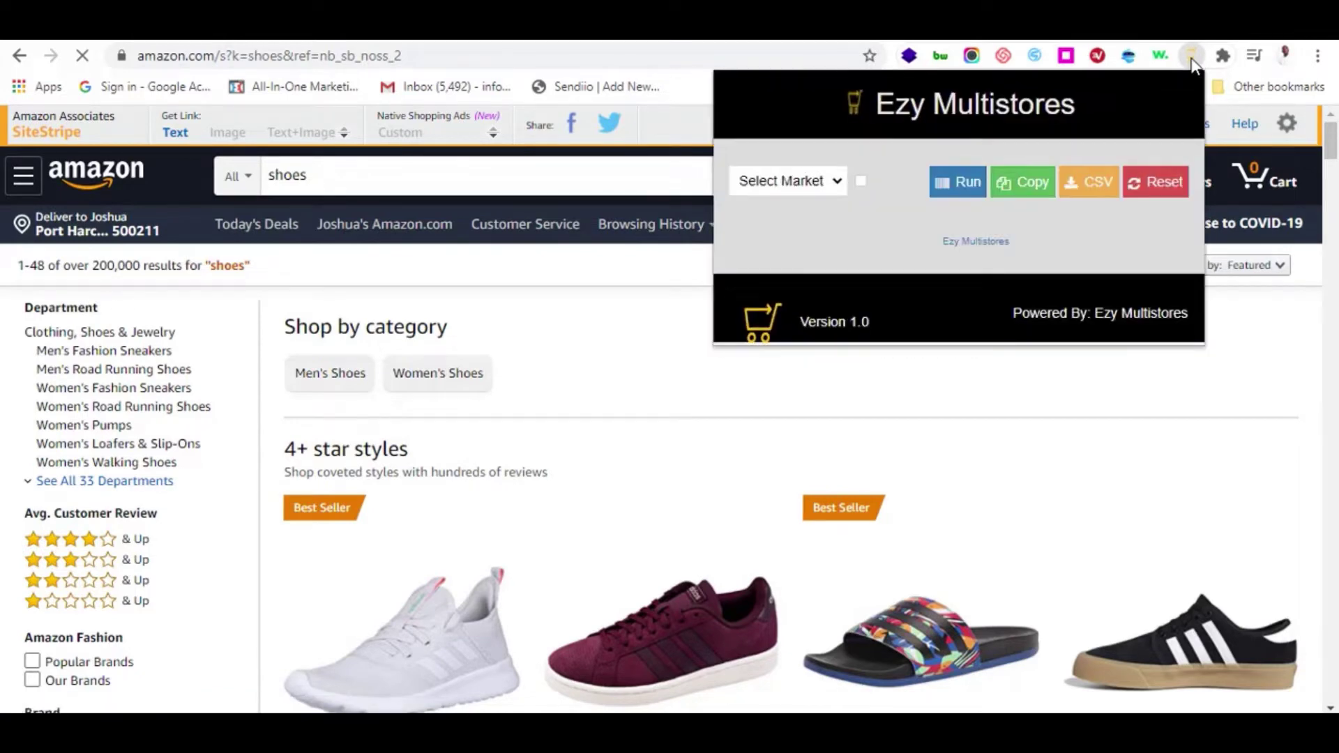
left_click(839, 187)
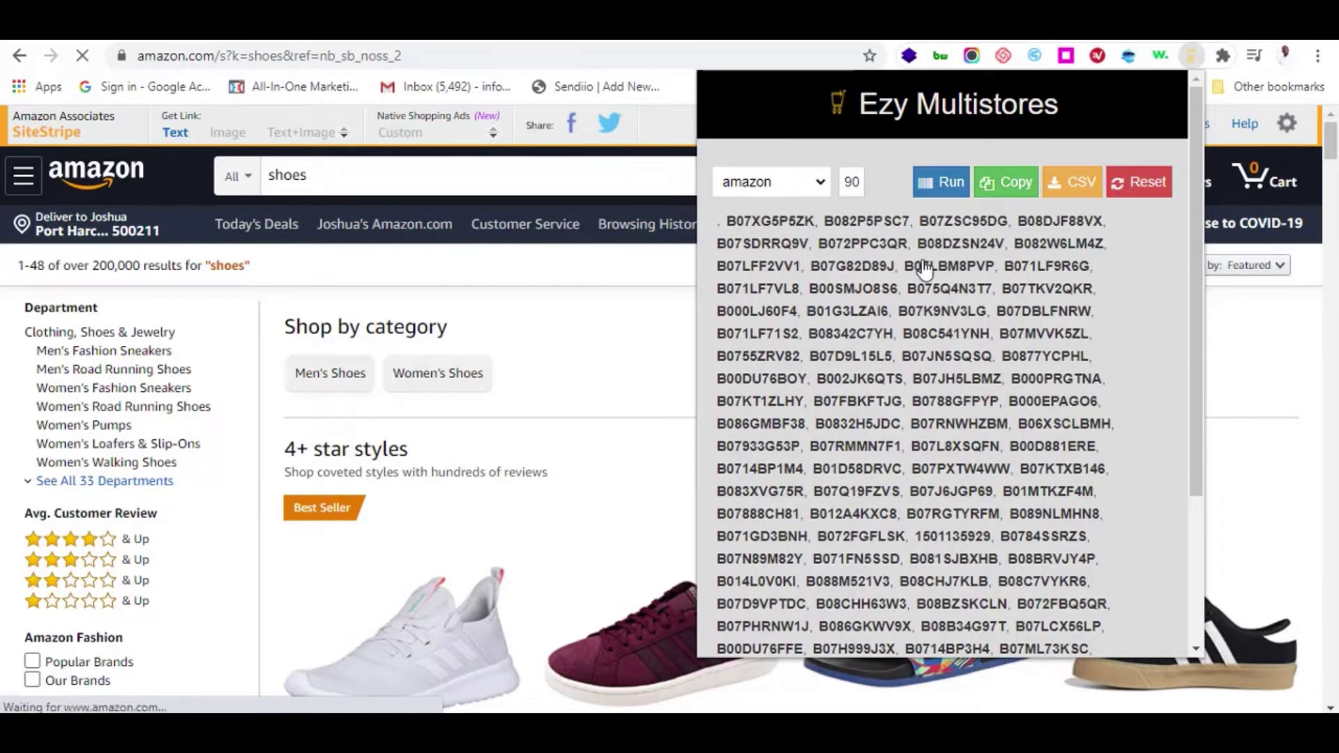
left_click(1016, 183)
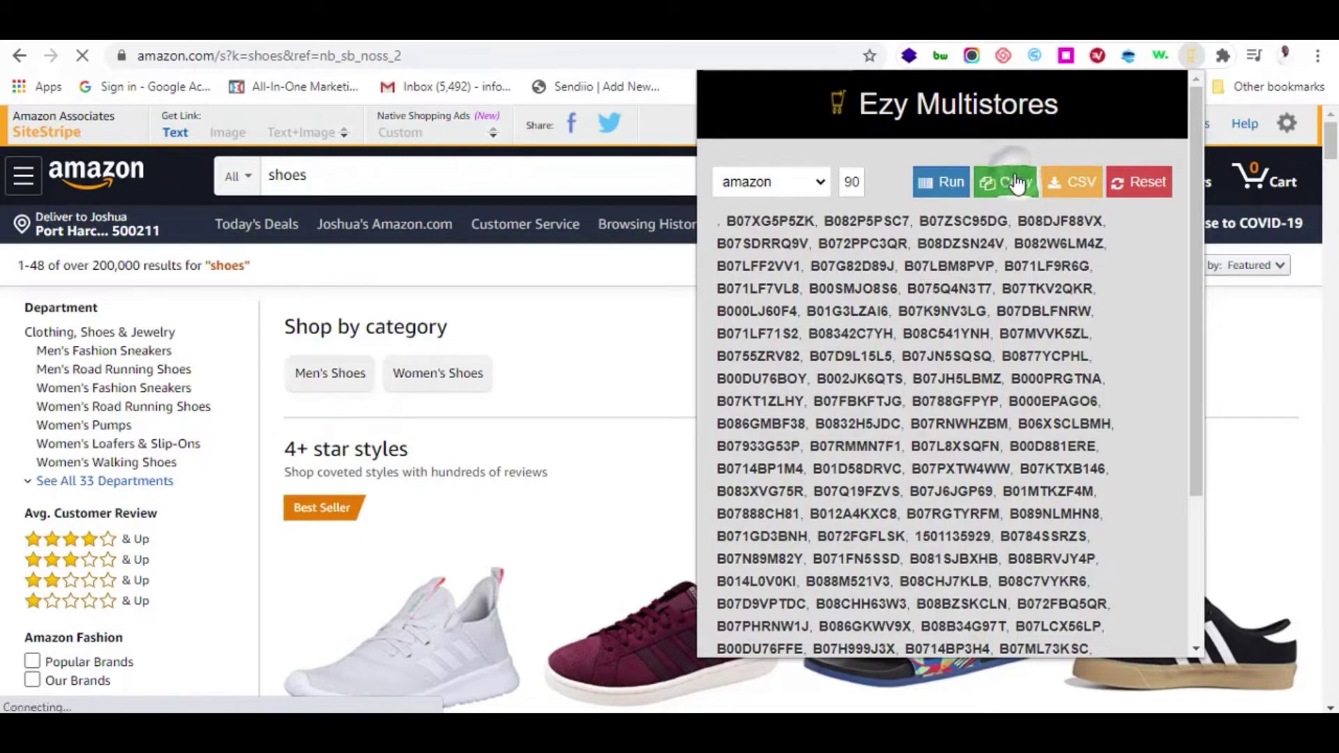
- Return to the Ezy MultiStores Amazon search page, set the import category to Shoes and paste the copied IDs as the Amazon product IDs
key("ctrl+Tab")
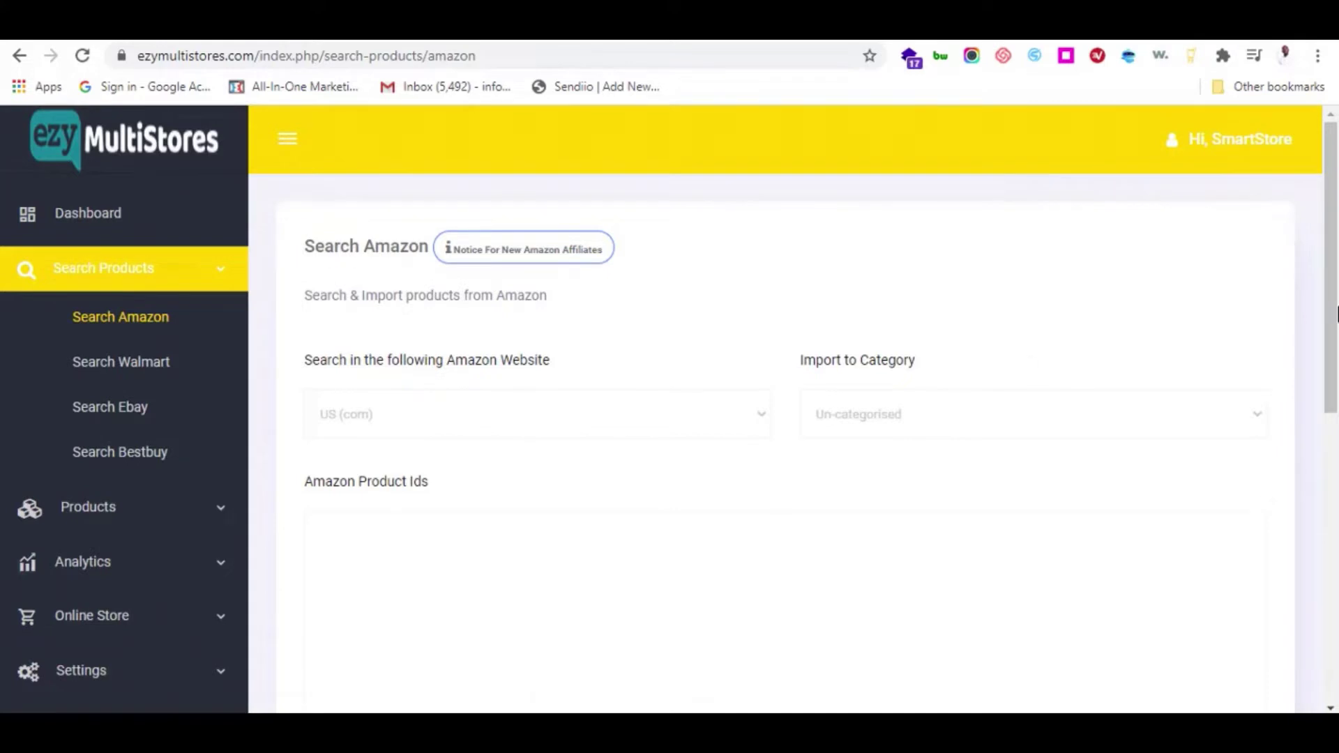
scroll(948, 271, "down", 1)
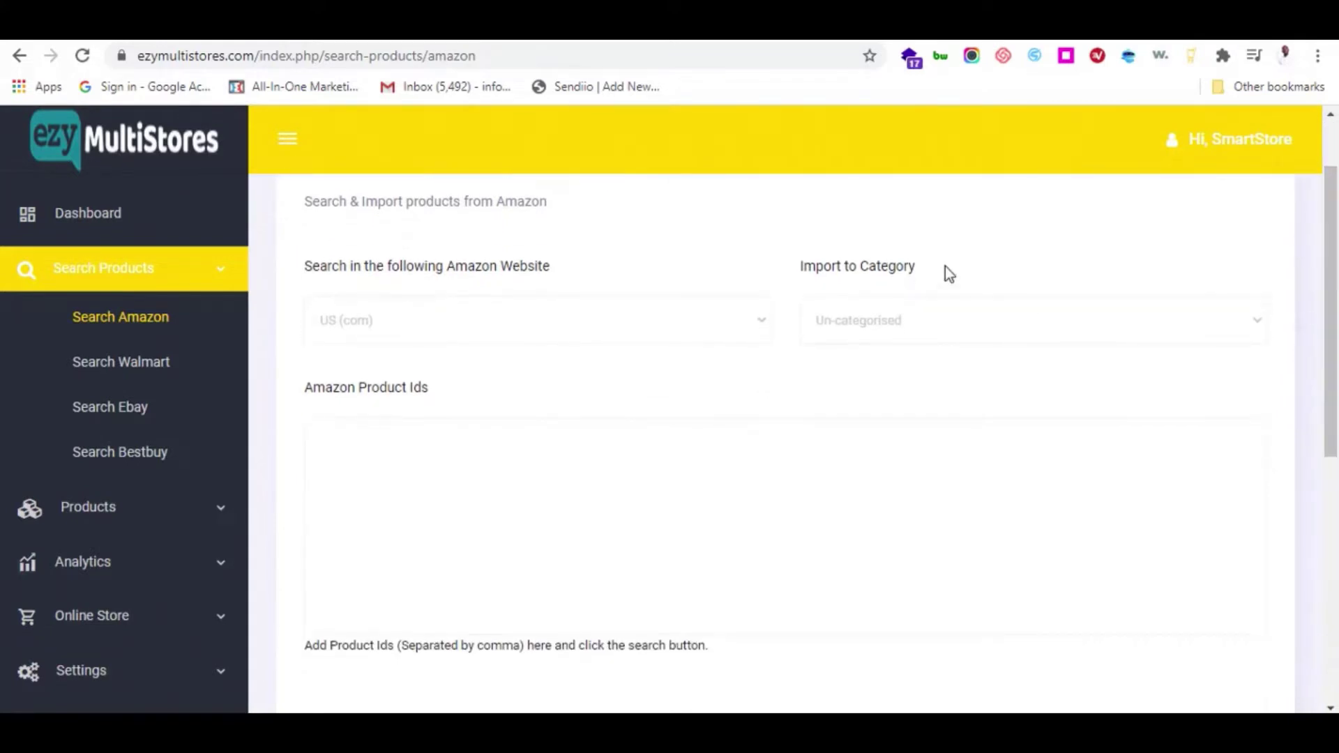
left_click(966, 319)
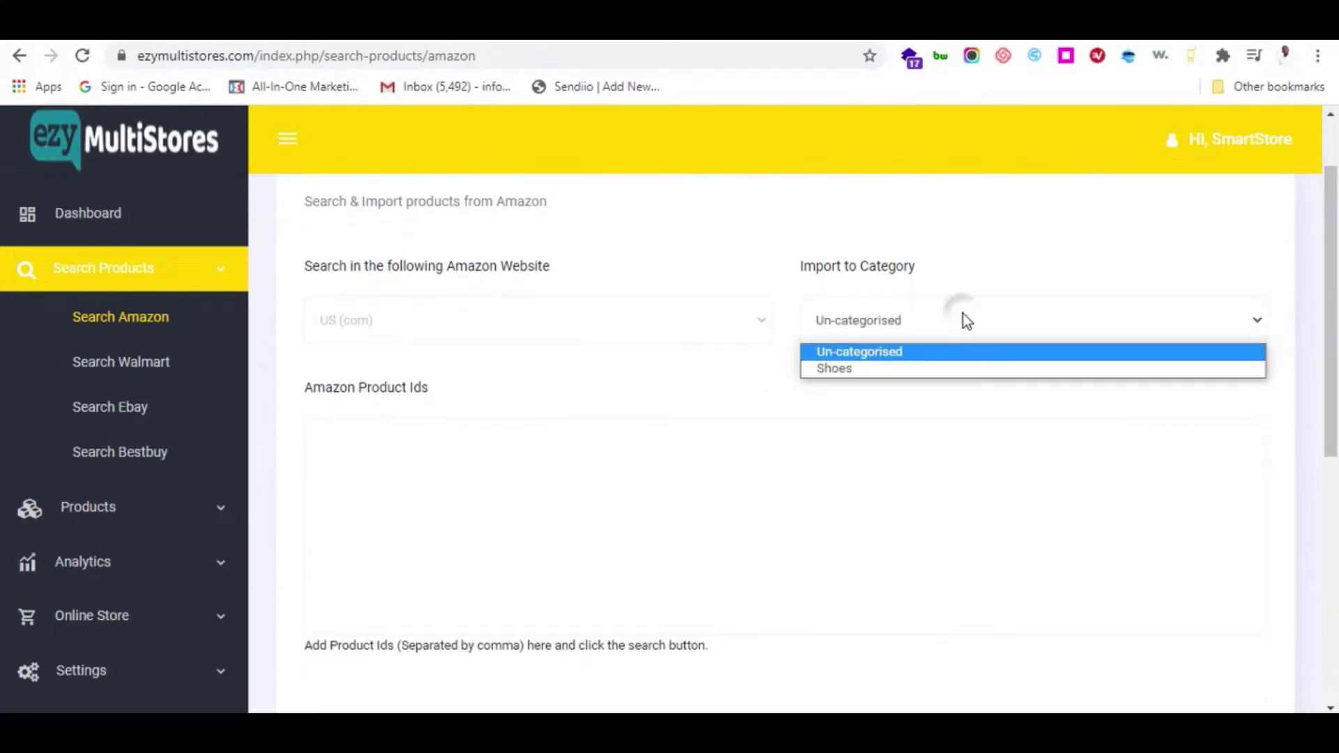
left_click(878, 375)
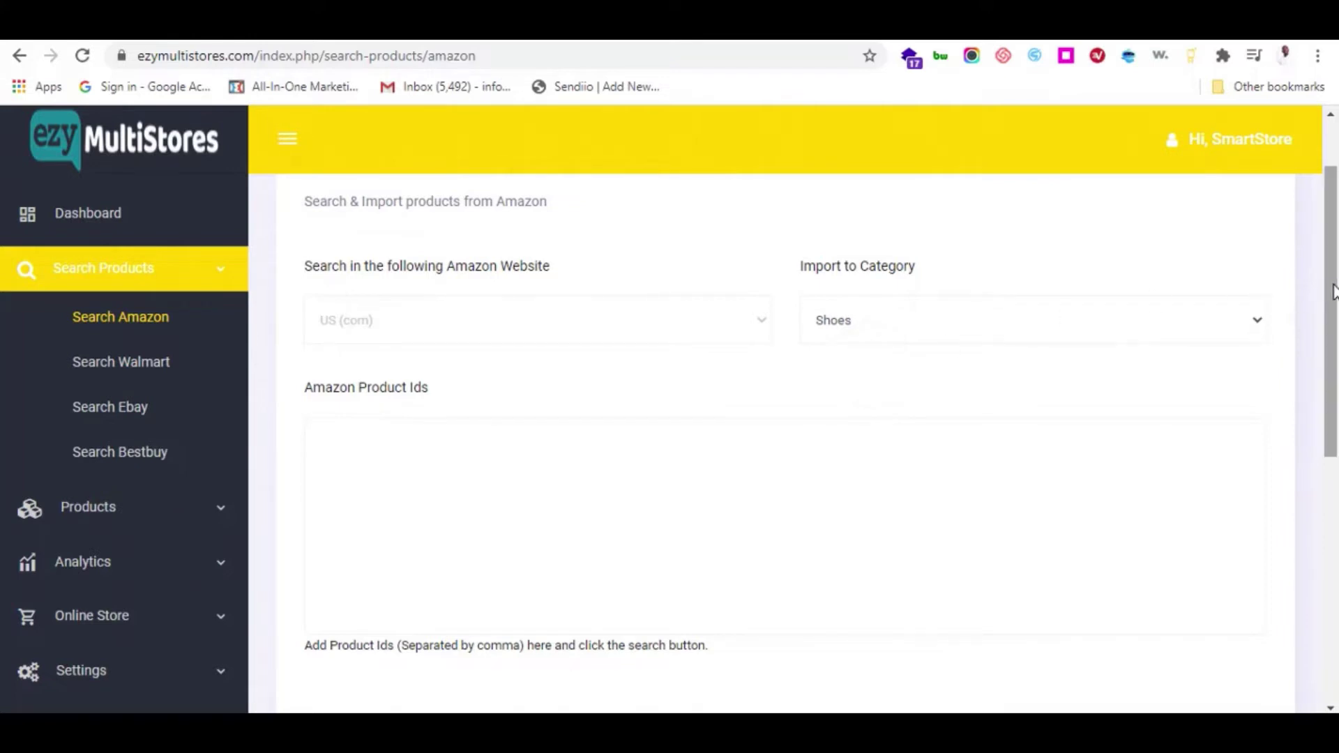
scroll(1329, 283, "down", 1)
scroll(1329, 279, "down", 1)
left_click(607, 377)
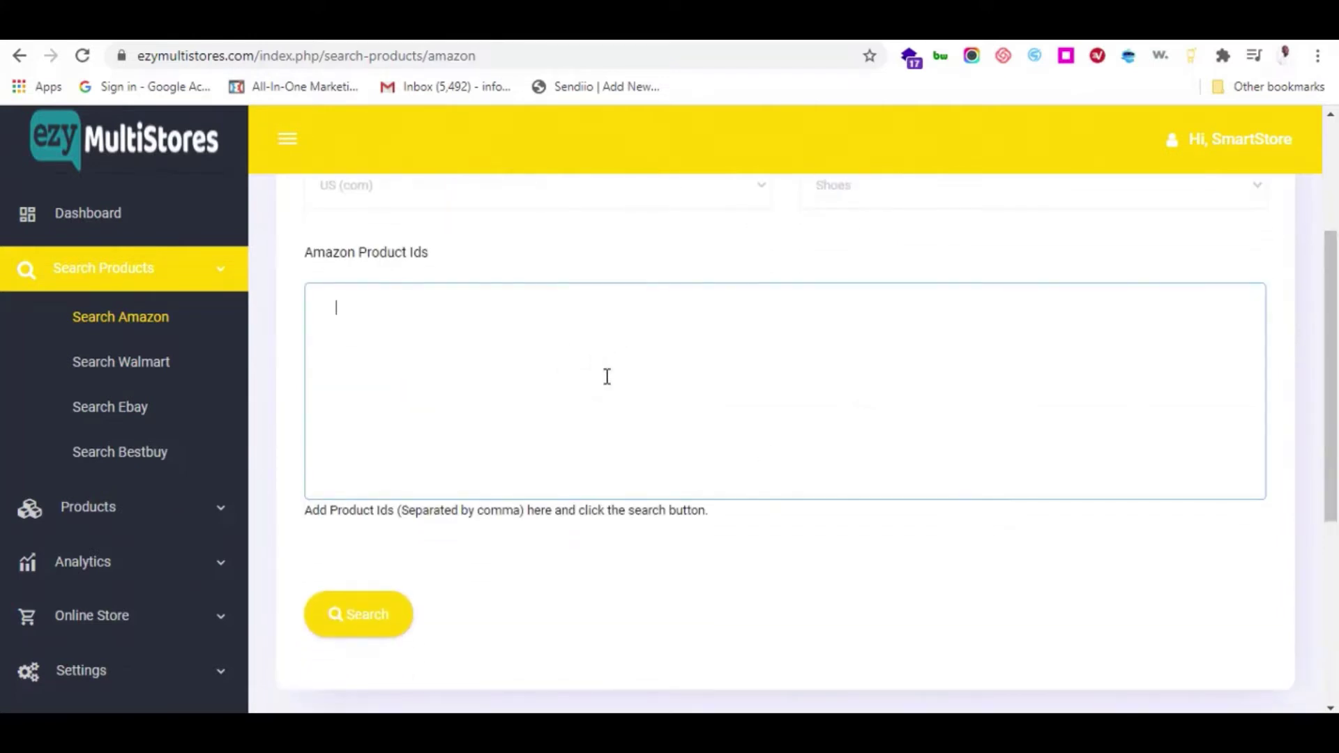
key("ctrl+v")
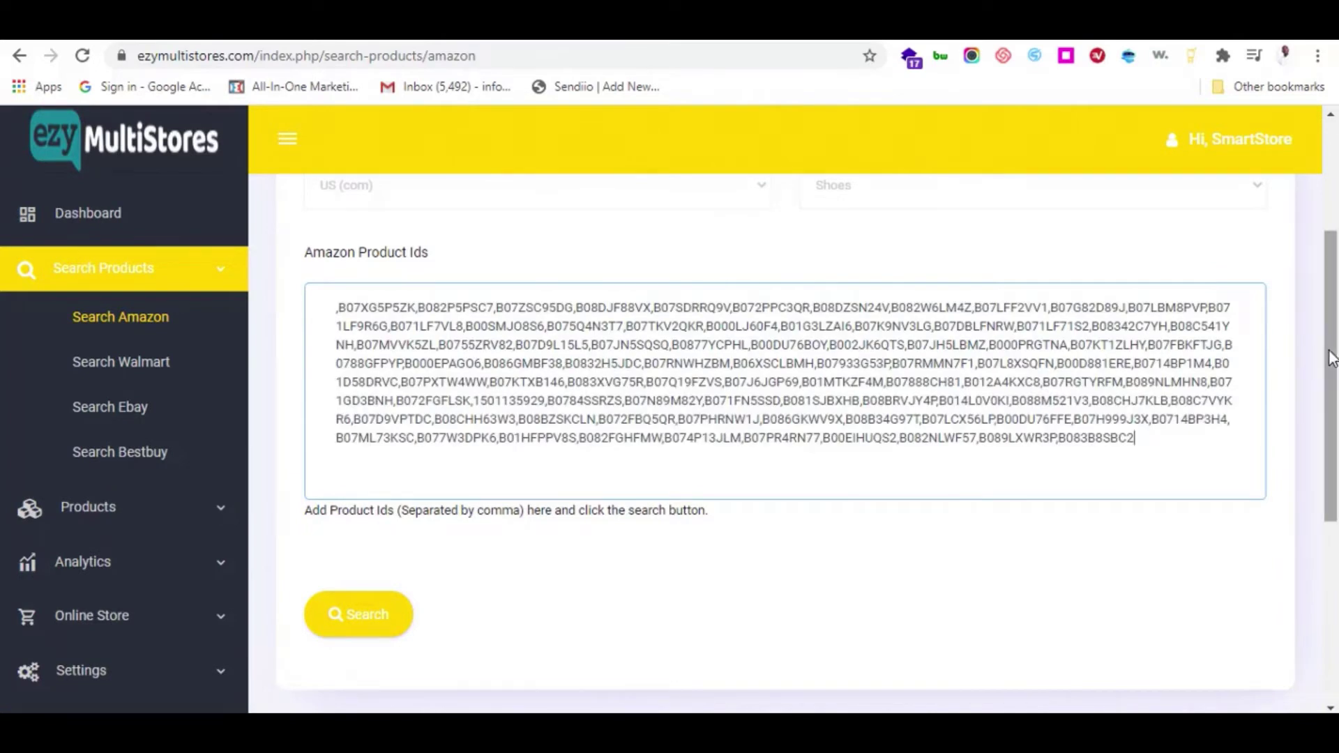
- Search Amazon for the pasted product IDs, select adidas shoes in the results, including the first three, and import the selected products
left_click_drag(1332, 362, 1332, 435)
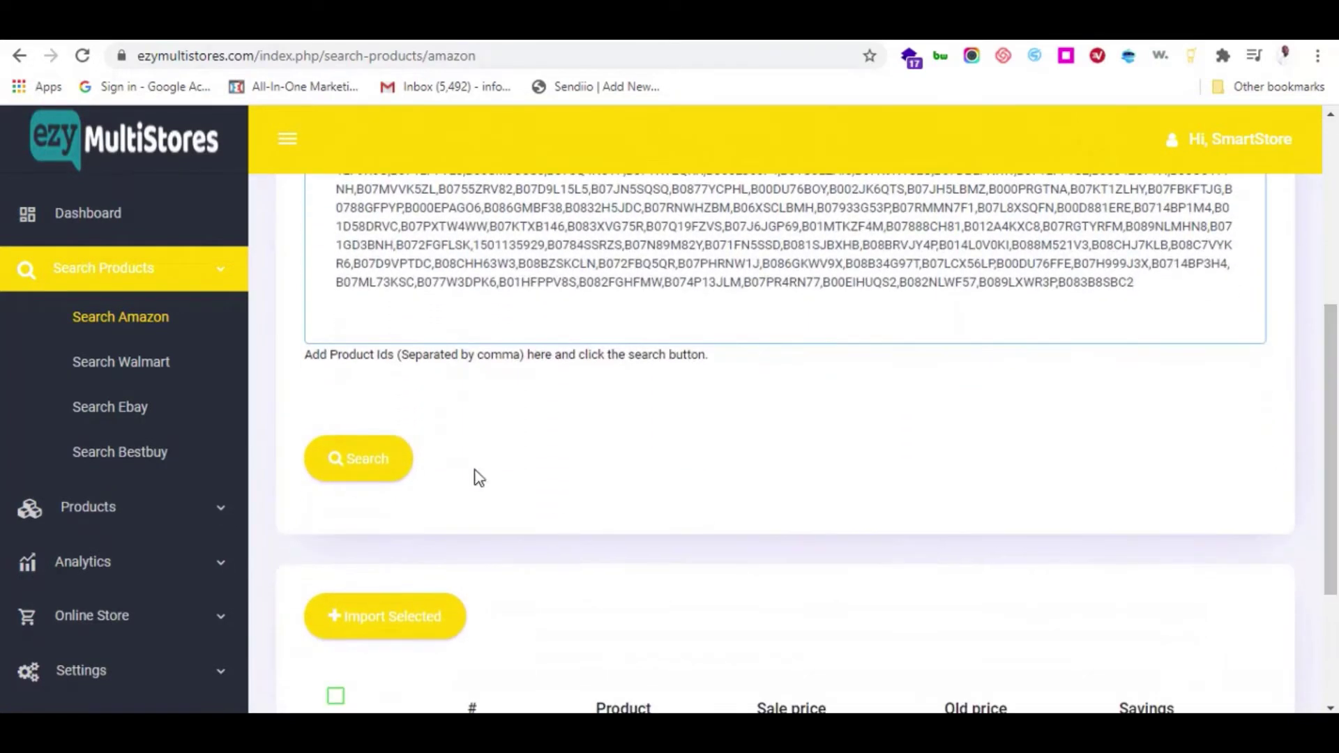
left_click(352, 477)
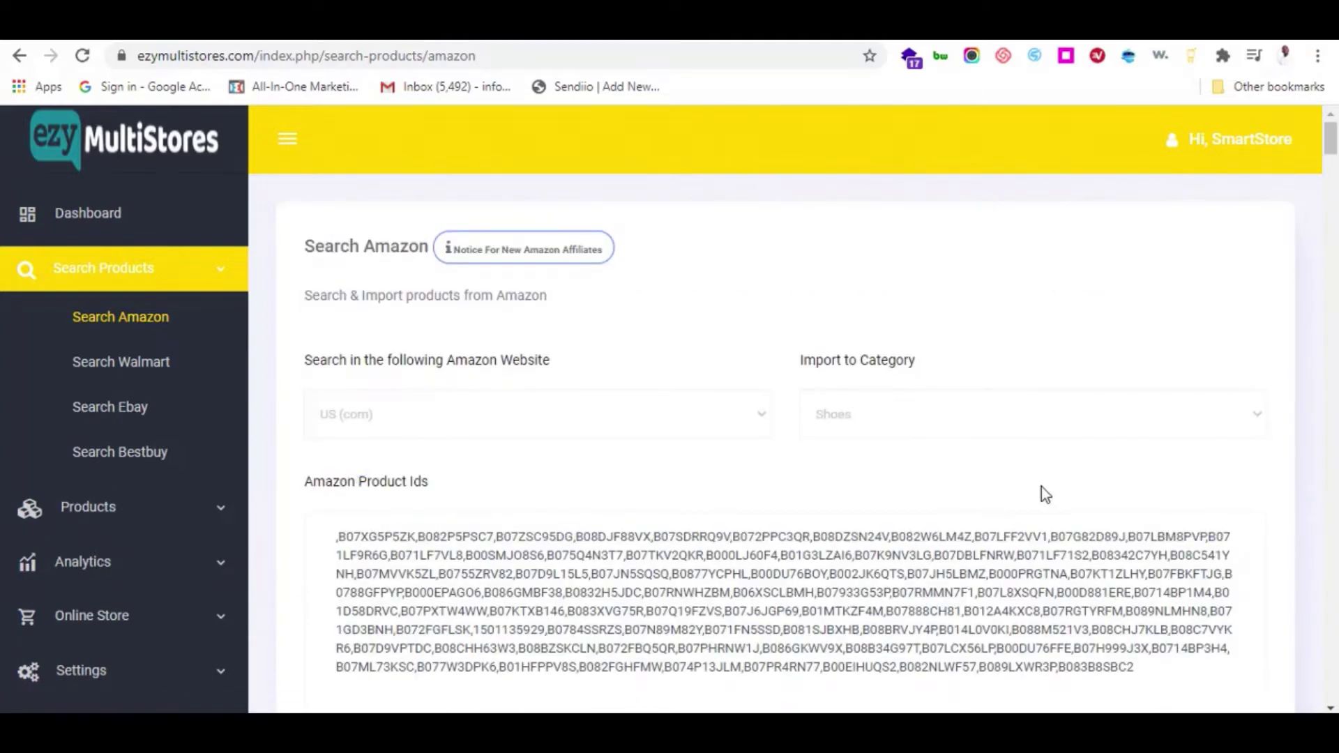
left_click_drag(1332, 138, 1333, 188)
left_click(336, 328)
left_click(337, 419)
left_click(335, 502)
scroll(335, 502, "up", 3)
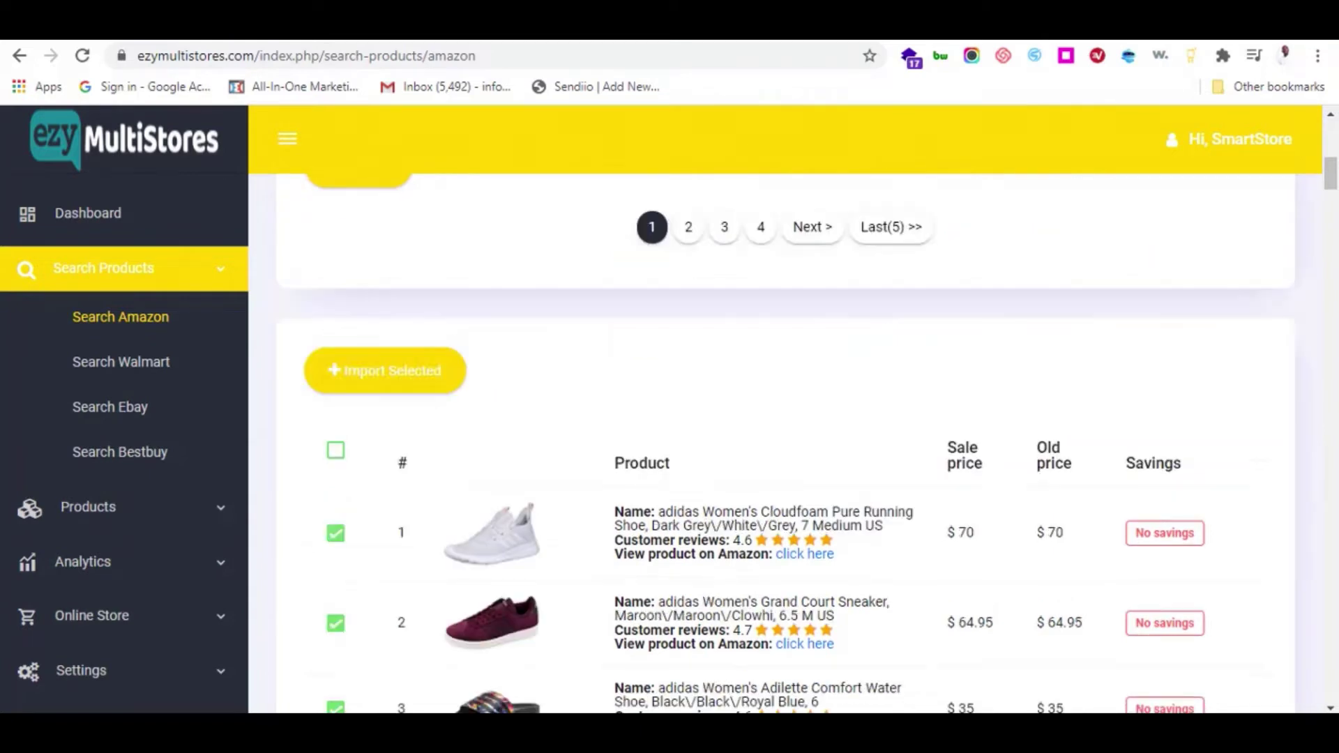
left_click(397, 376)
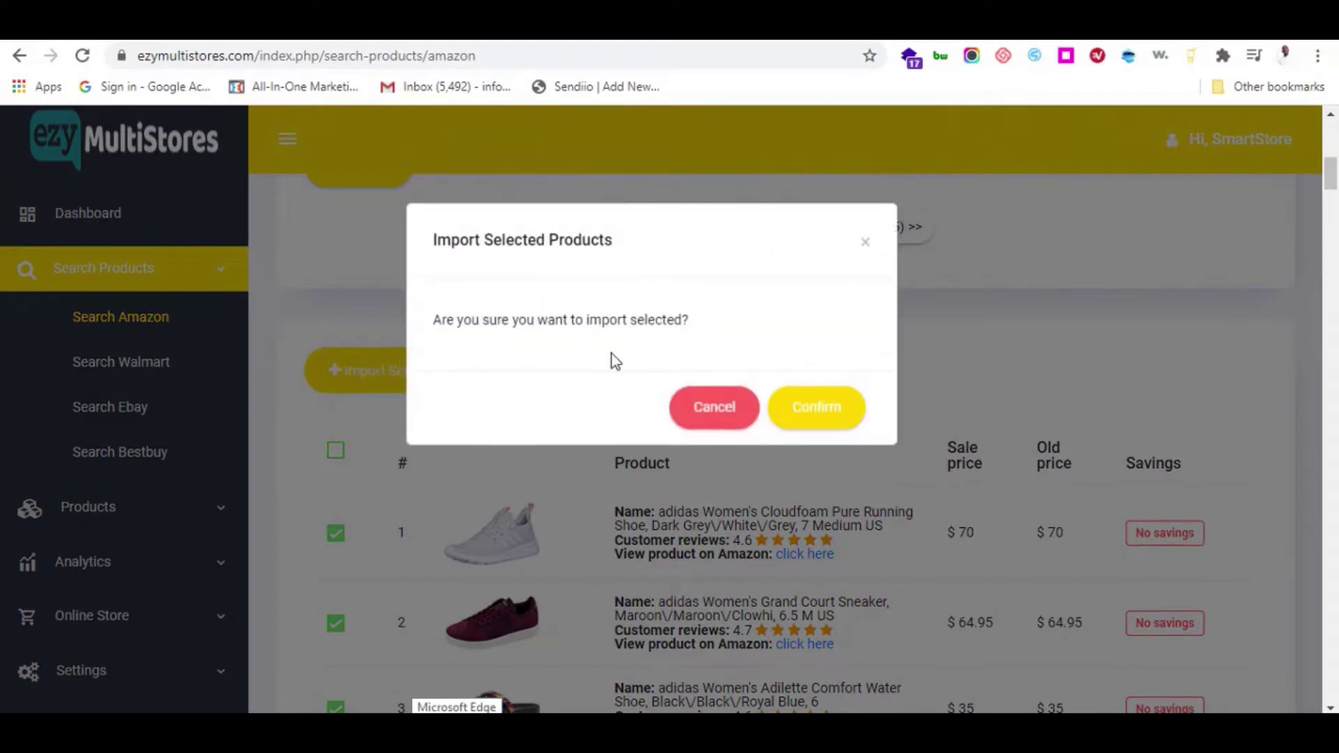
left_click(788, 396)
- Open the store's Walmart product search and search for sneakers, with Shoes as the import category
left_click(174, 282)
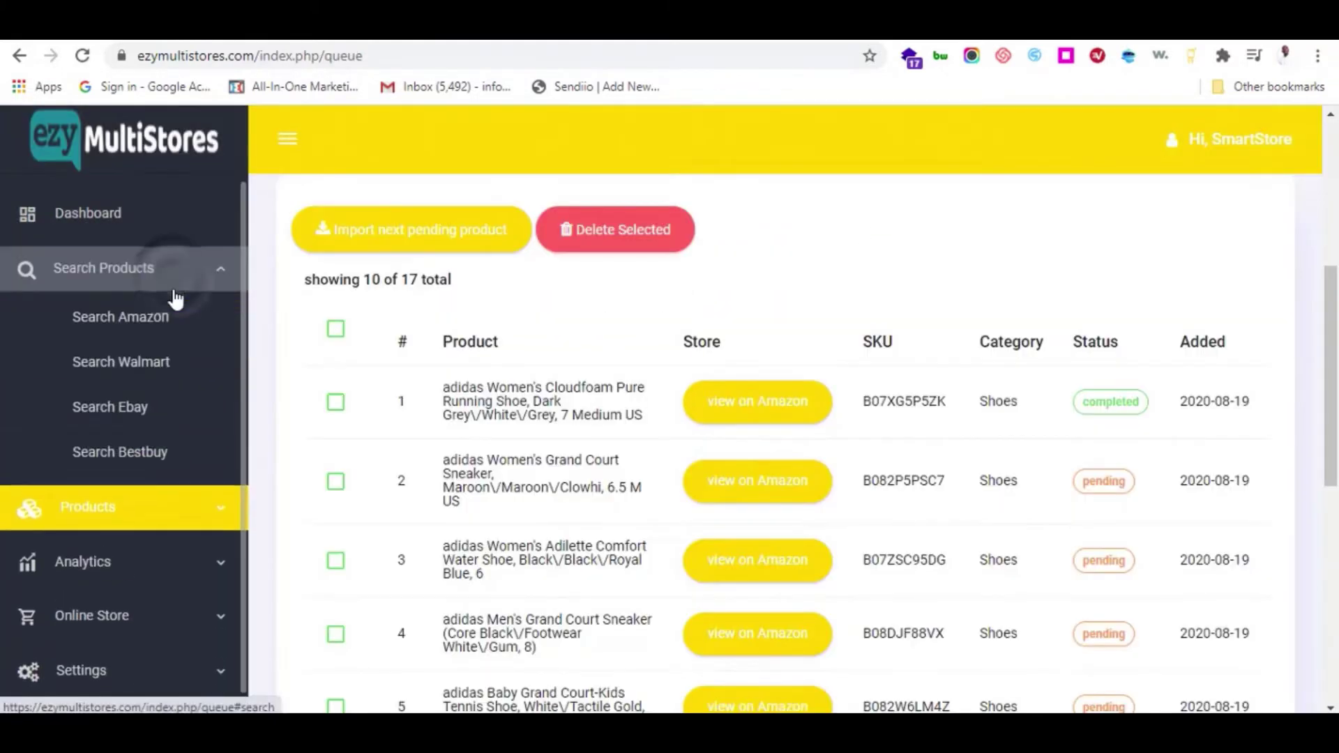
left_click(140, 370)
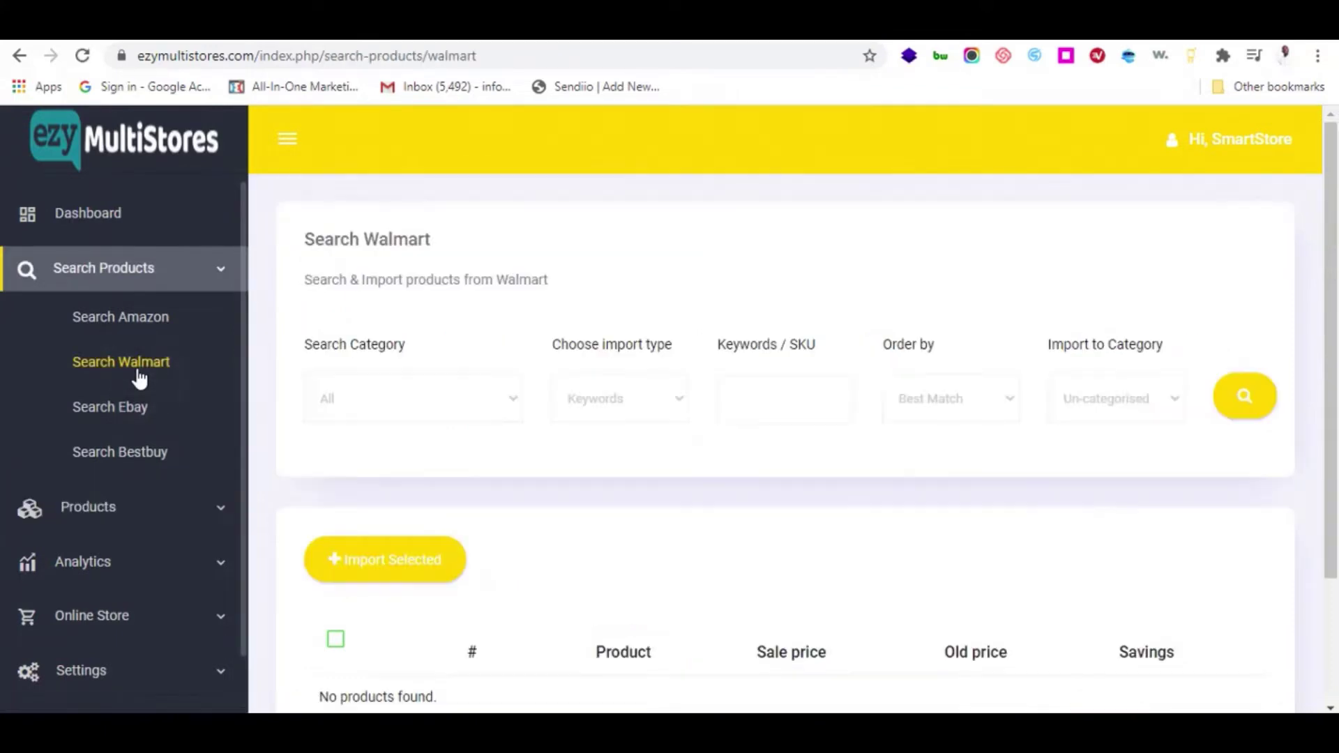
left_click(1098, 402)
left_click(1096, 446)
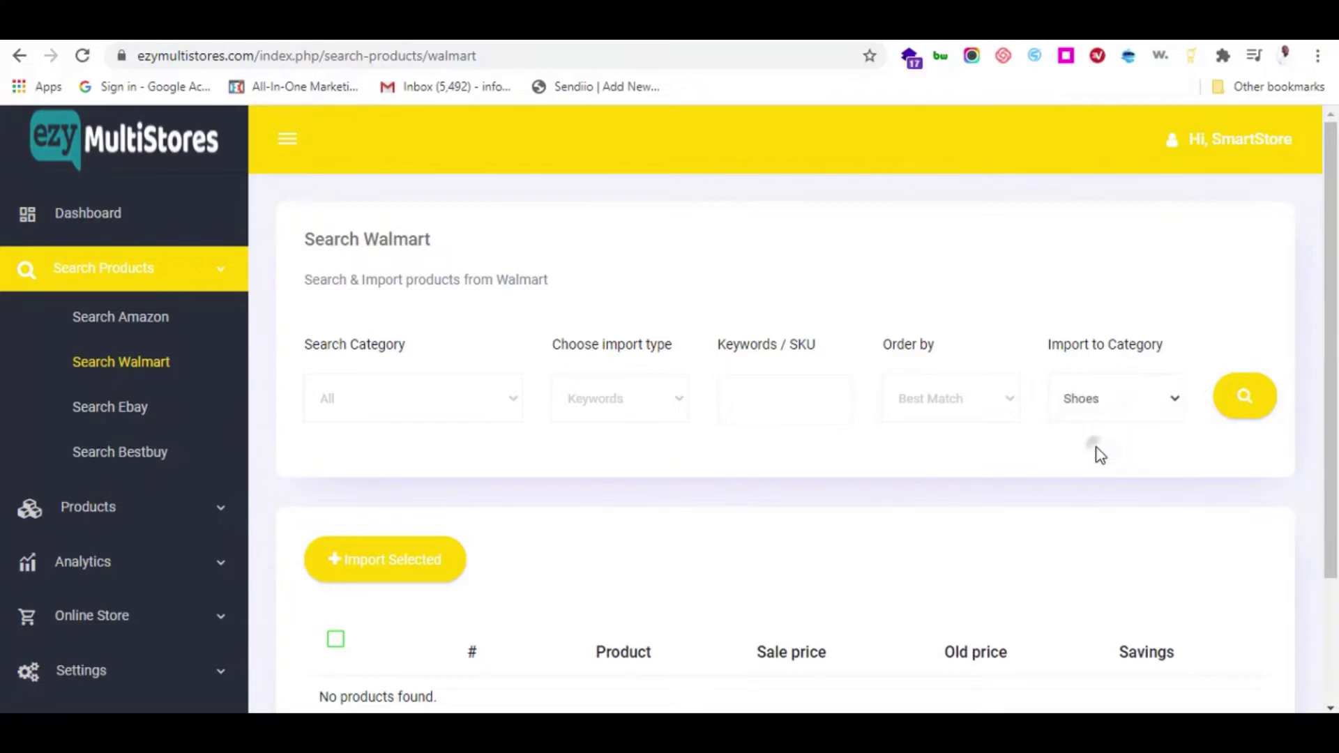
left_click(765, 398)
type("sneakers")
left_click(1244, 400)
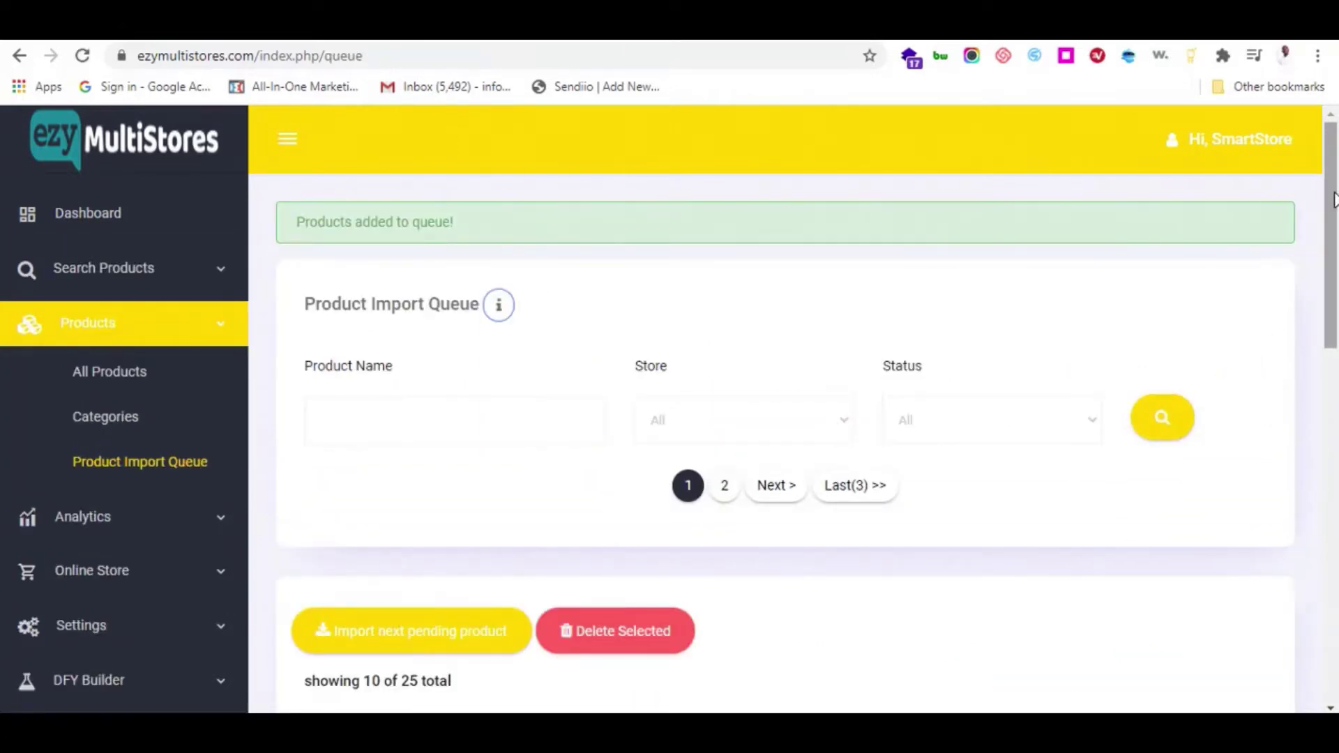
- Open the store's Deeplinks settings from the product import queue
left_click_drag(1331, 199, 1332, 206)
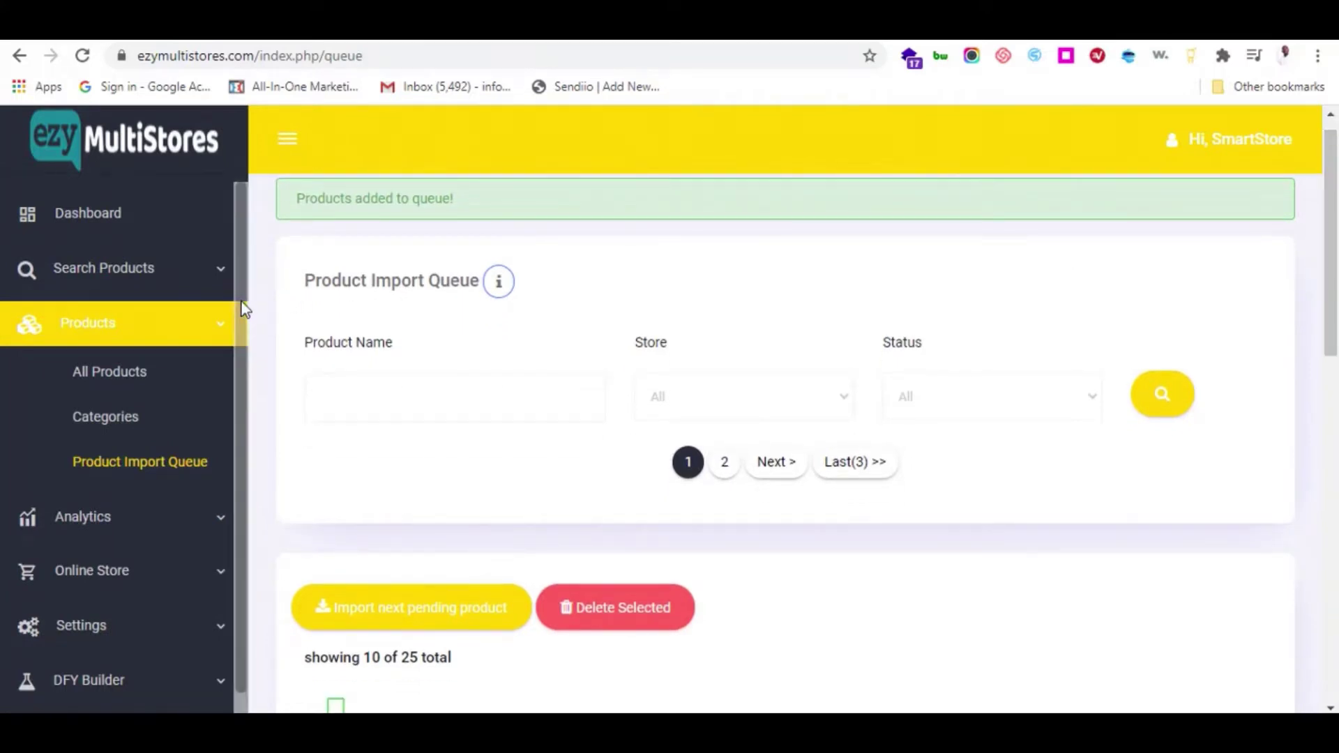
left_click_drag(241, 303, 245, 337)
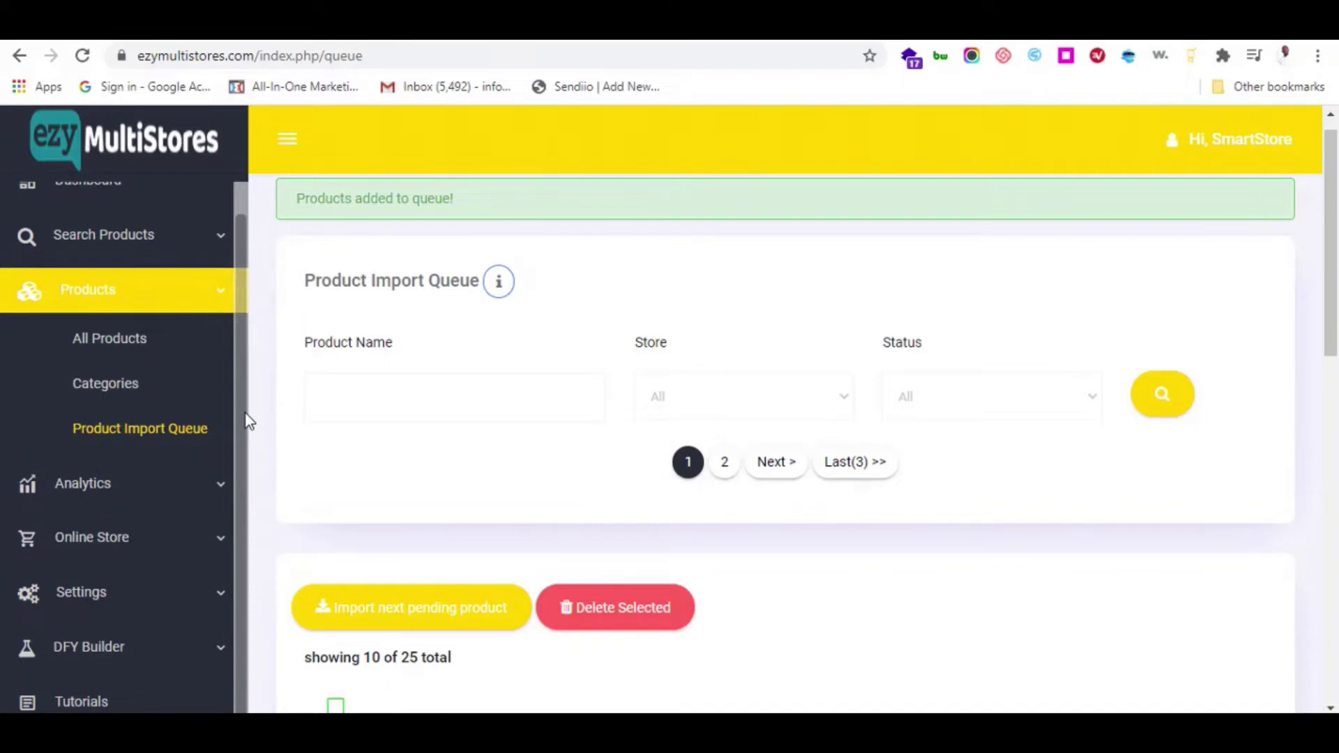
left_click(217, 598)
left_click_drag(245, 448, 256, 544)
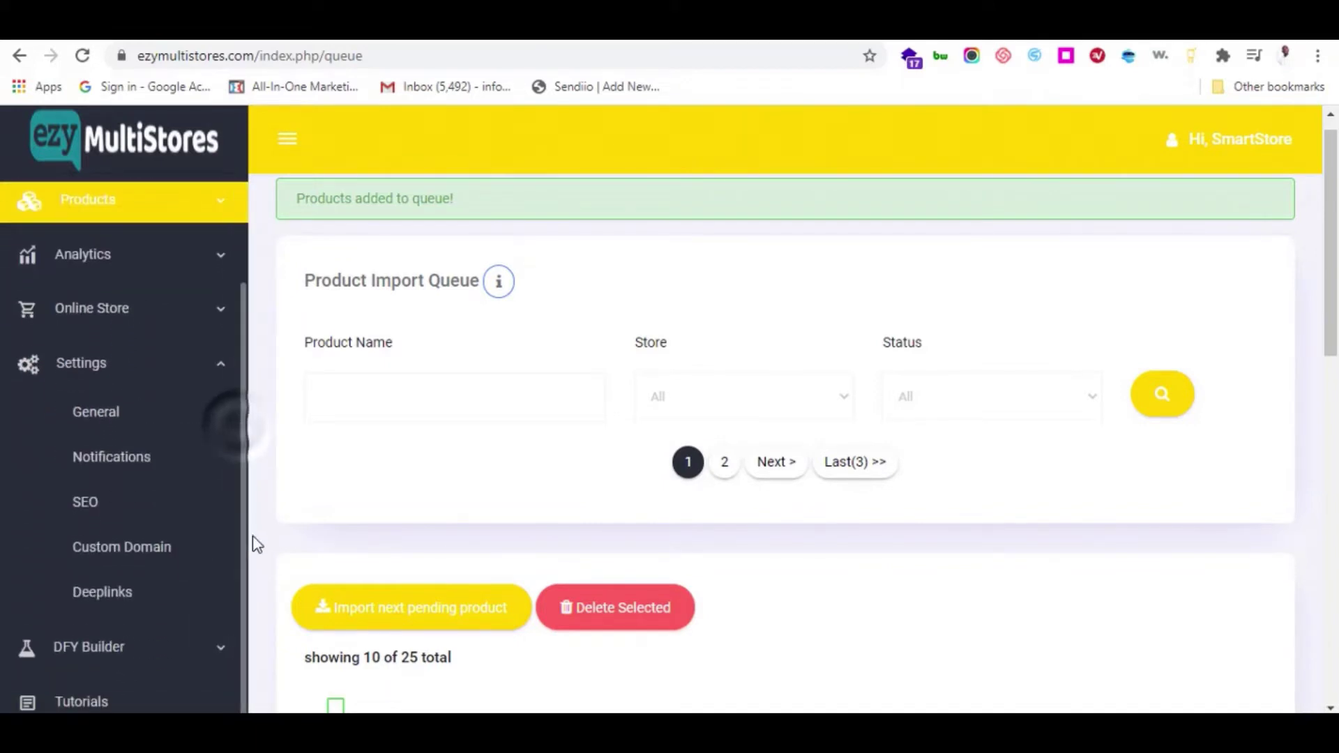
left_click(101, 594)
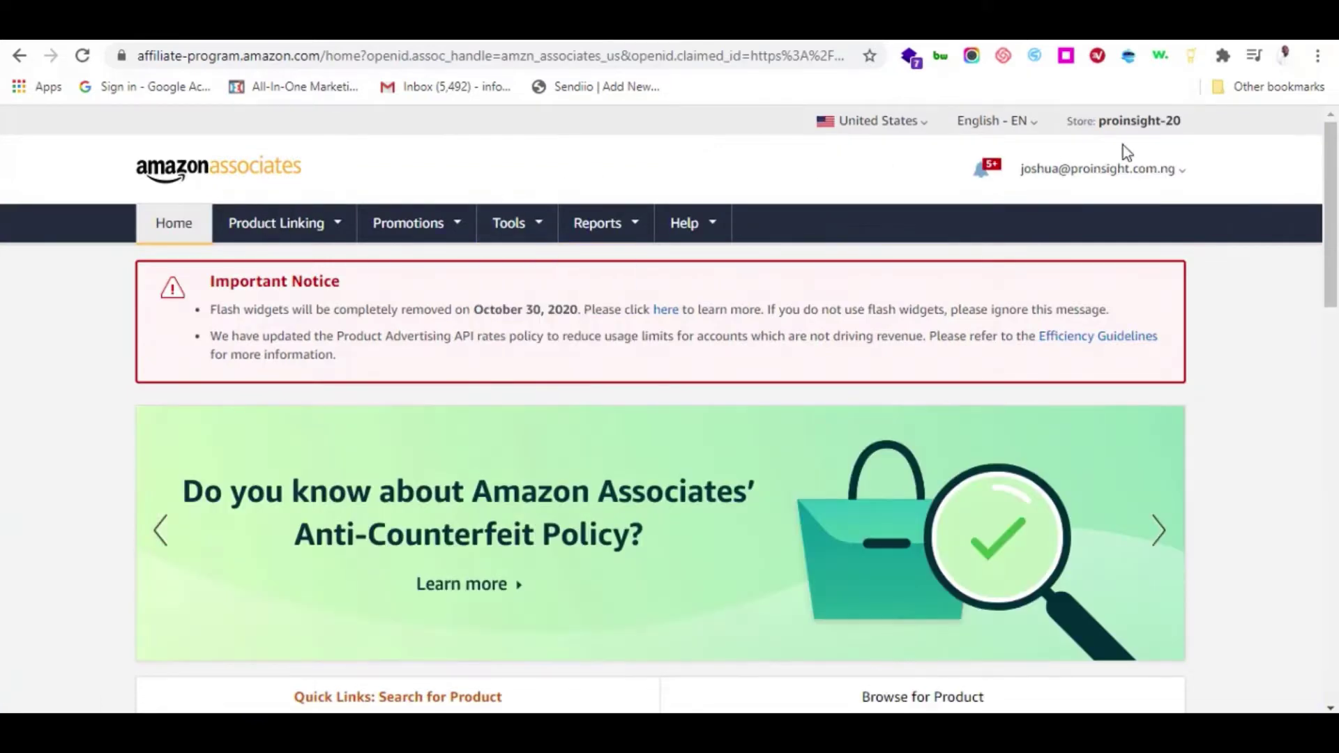
- Copy the store ID shown in the Amazon Associates account header
triple_click(1183, 124)
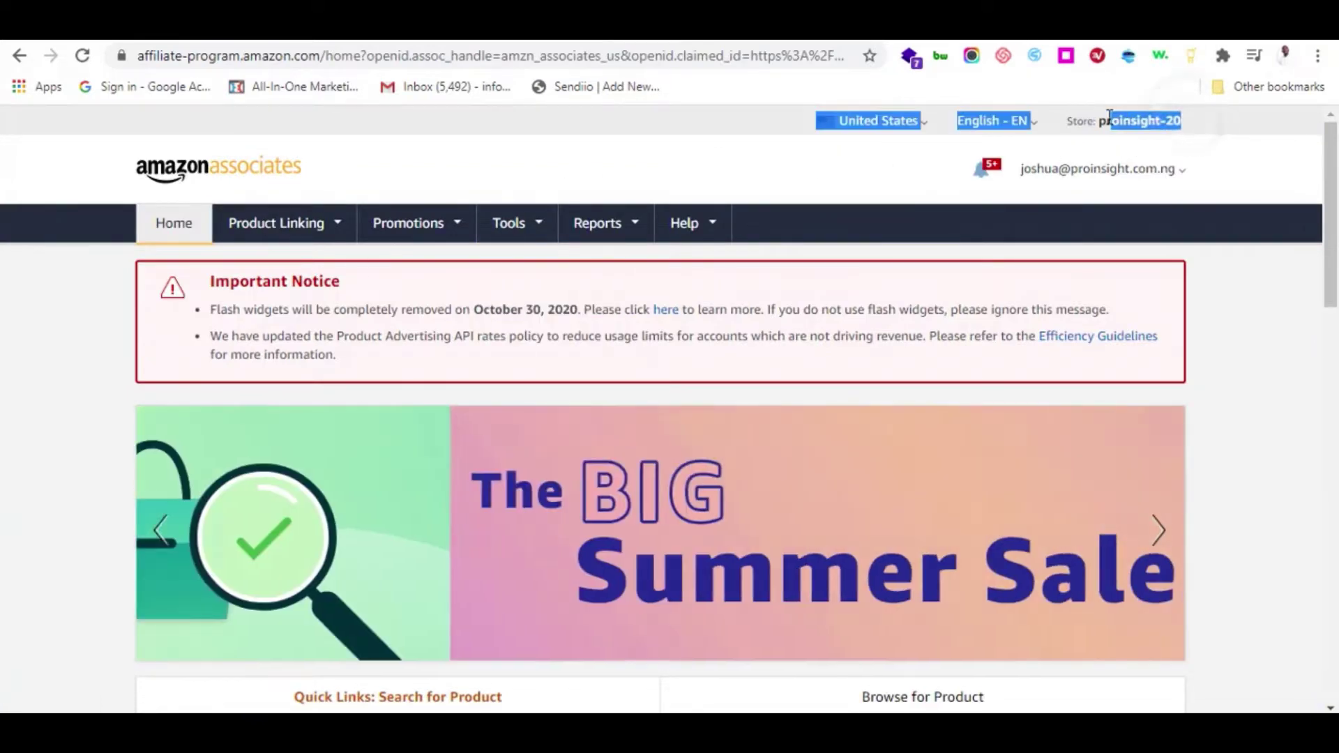
left_click_drag(1183, 123, 1109, 126)
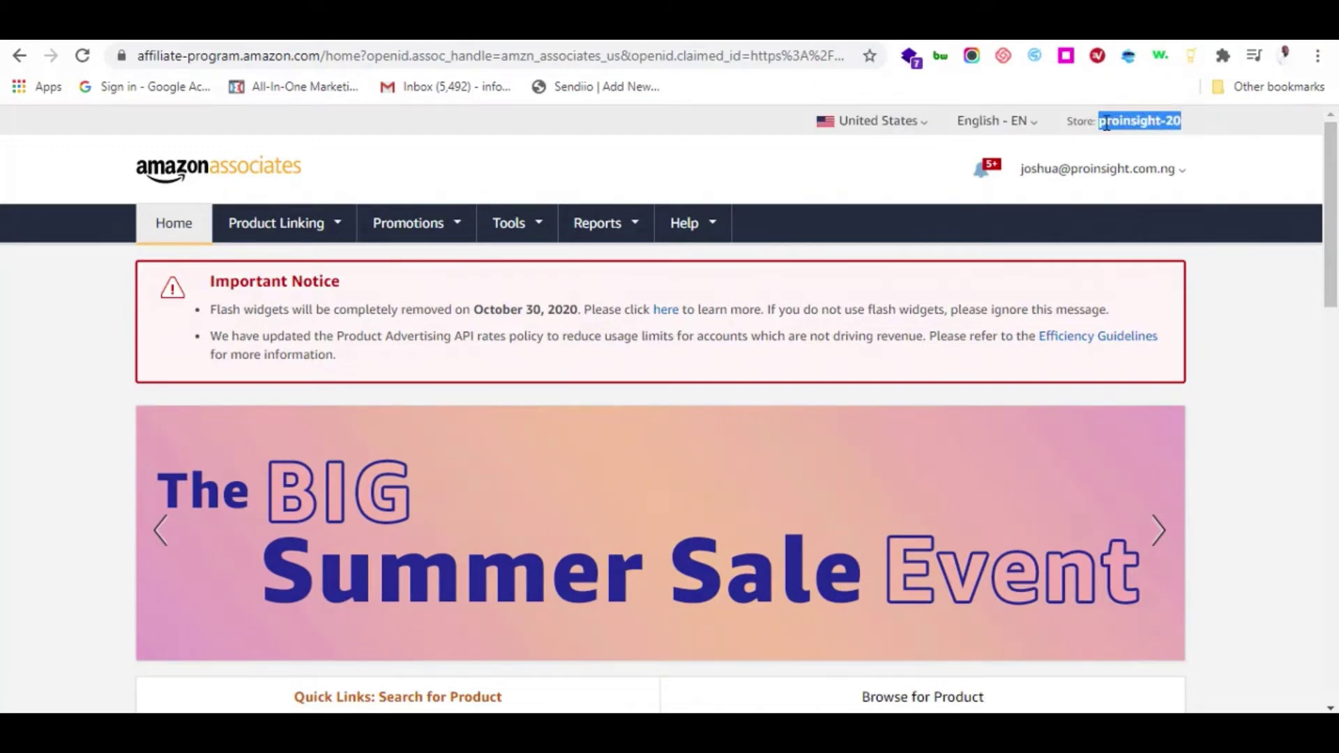
right_click(1114, 130)
left_click(1122, 135)
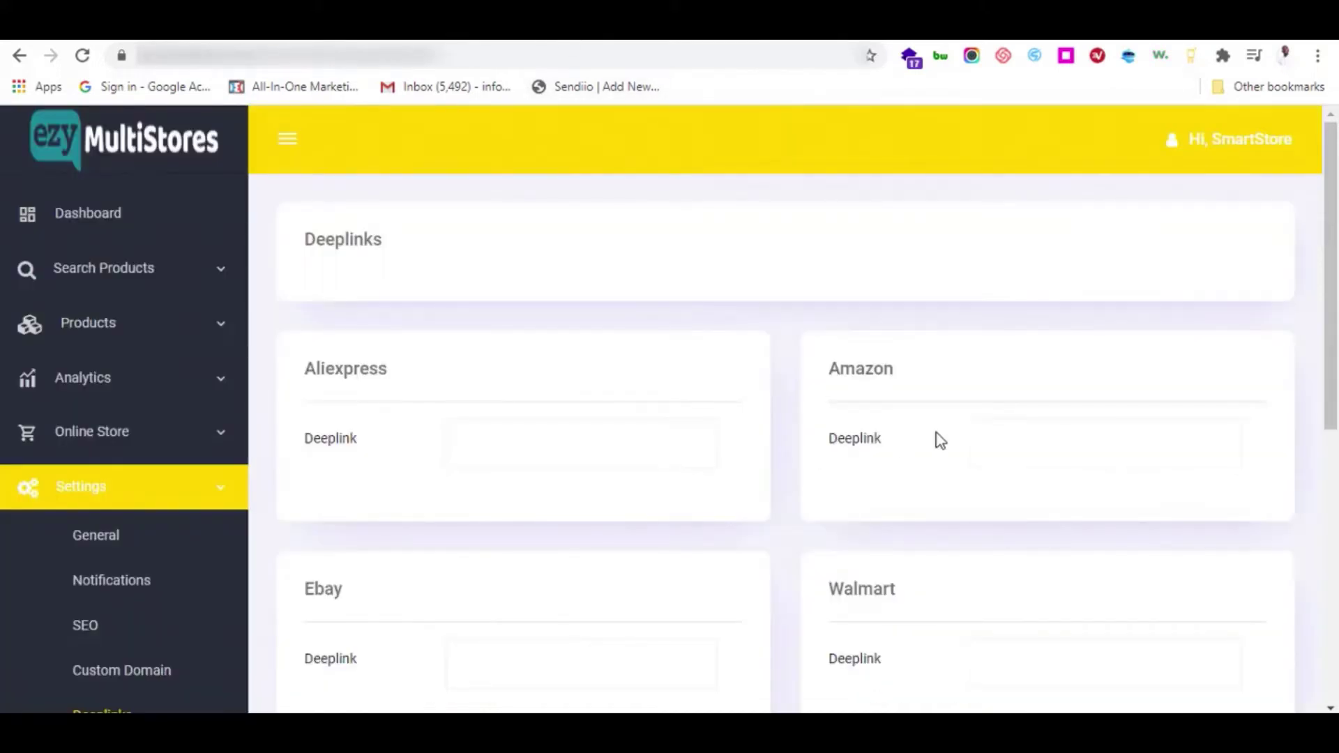
- Enter the Amazon Associates store ID as the Amazon deeplink in Ezy MultiStores and save the deeplinks
left_click(999, 447)
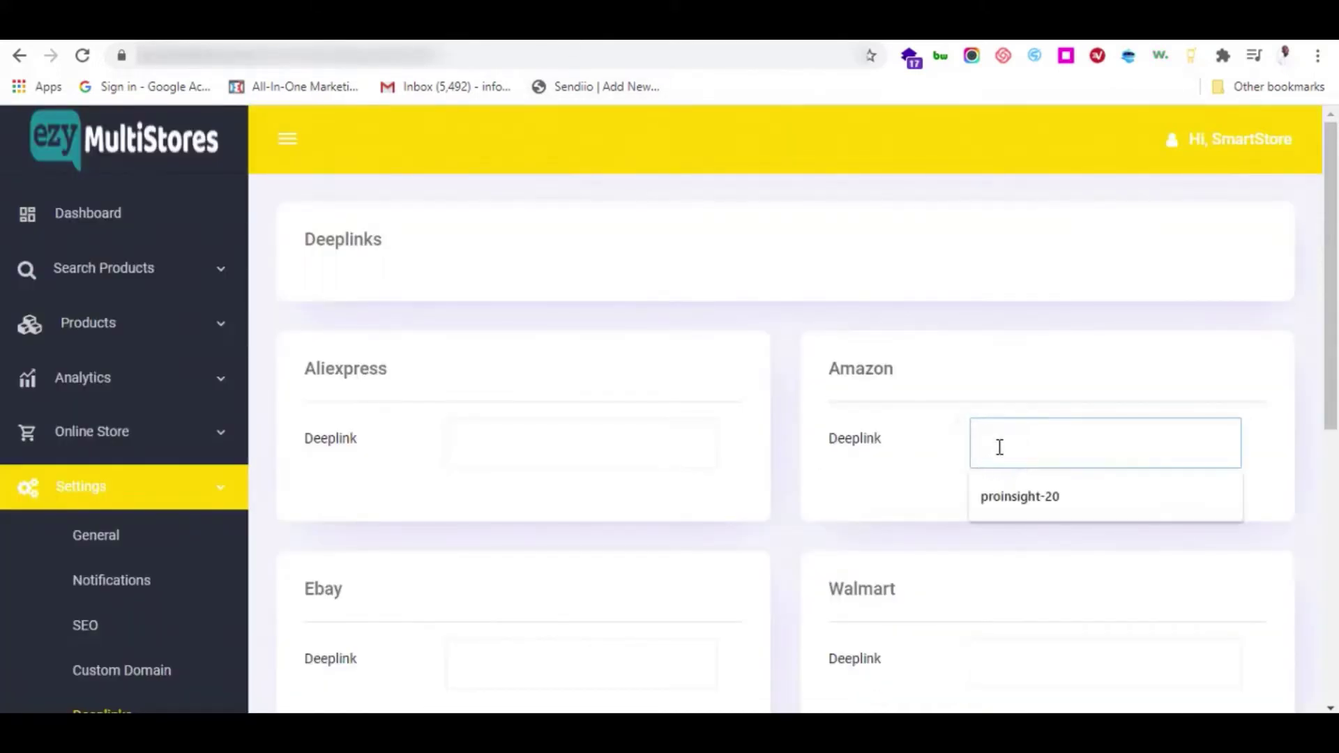
key("Down")
key("Return")
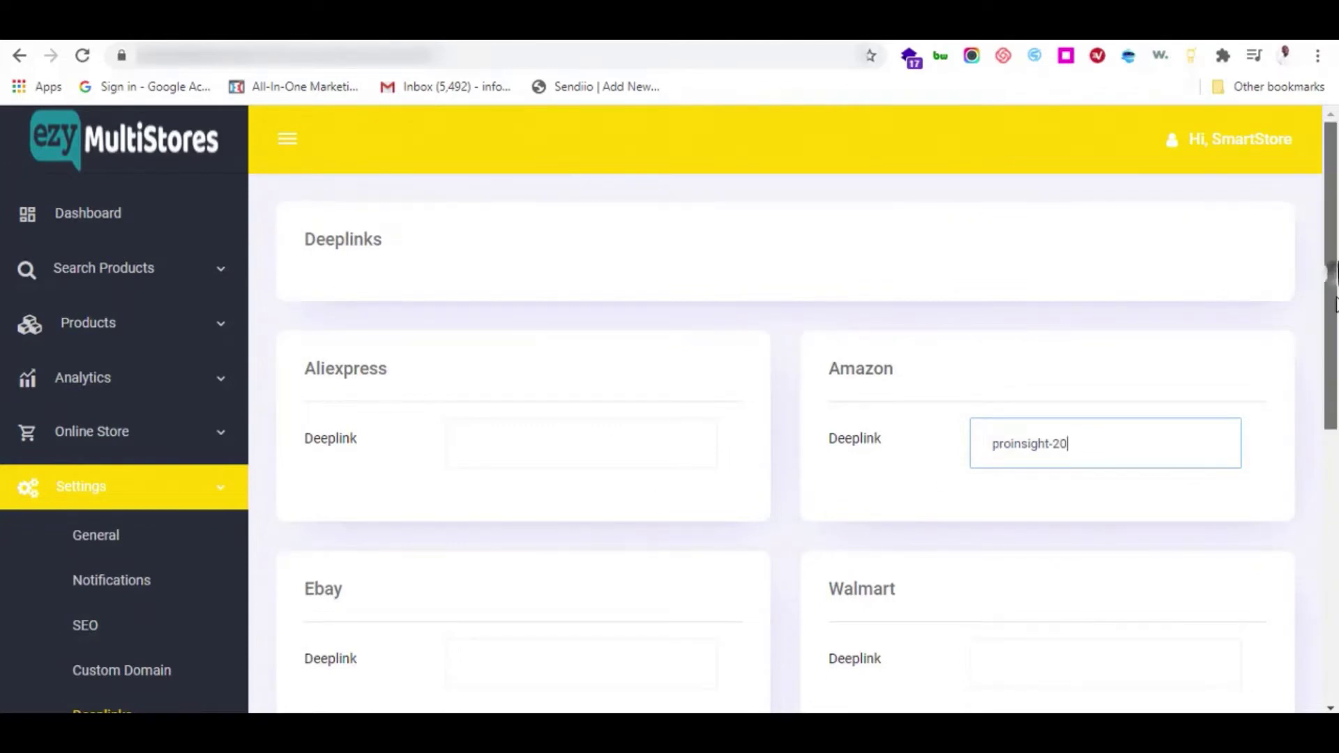
scroll(1332, 279, "down", 2)
scroll(1328, 272, "down", 5)
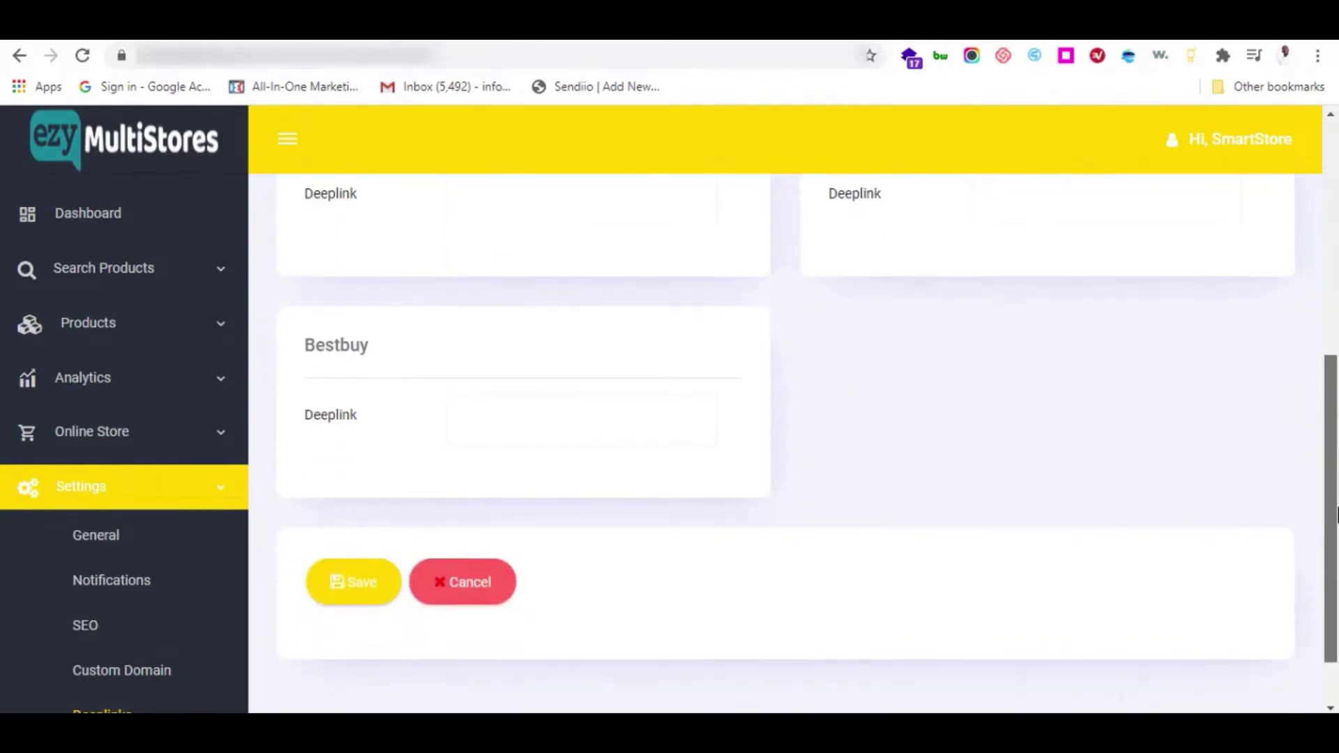
left_click(363, 586)
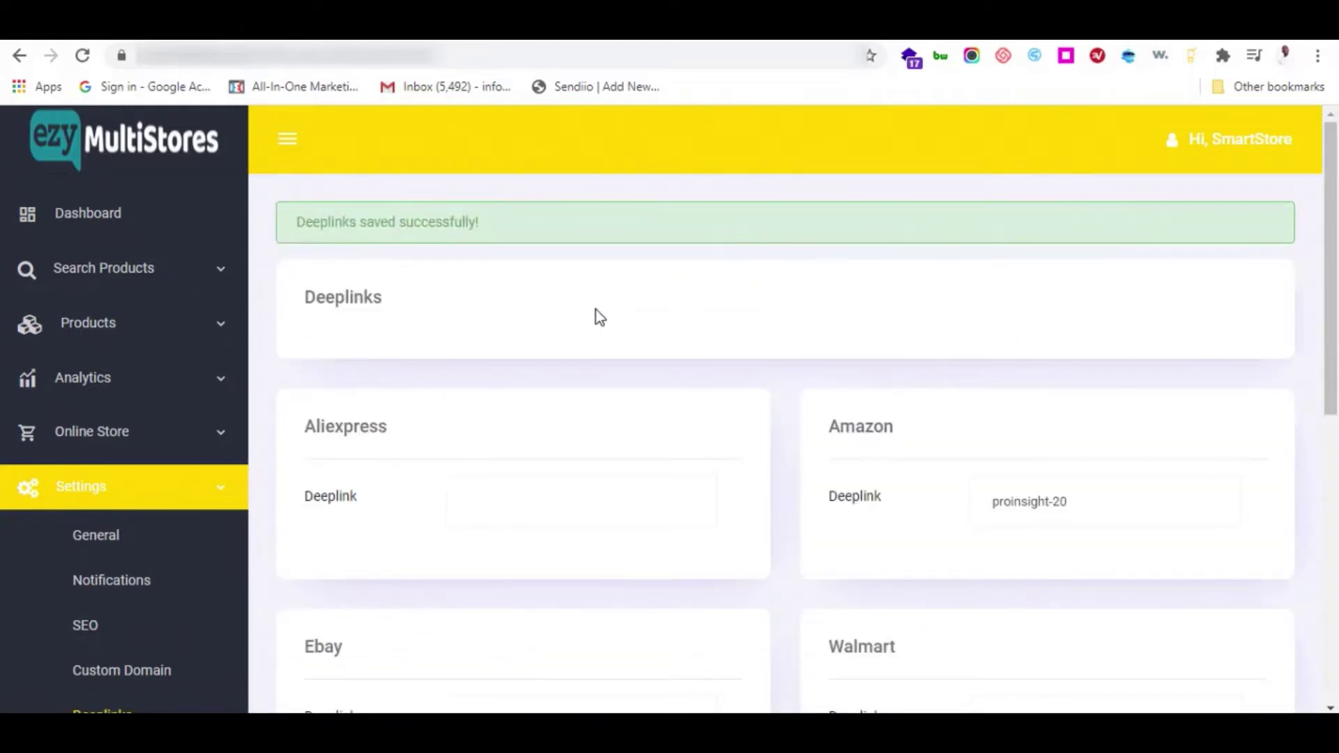
- Open the online store's public site in a new browser tab and switch to it
left_click(220, 438)
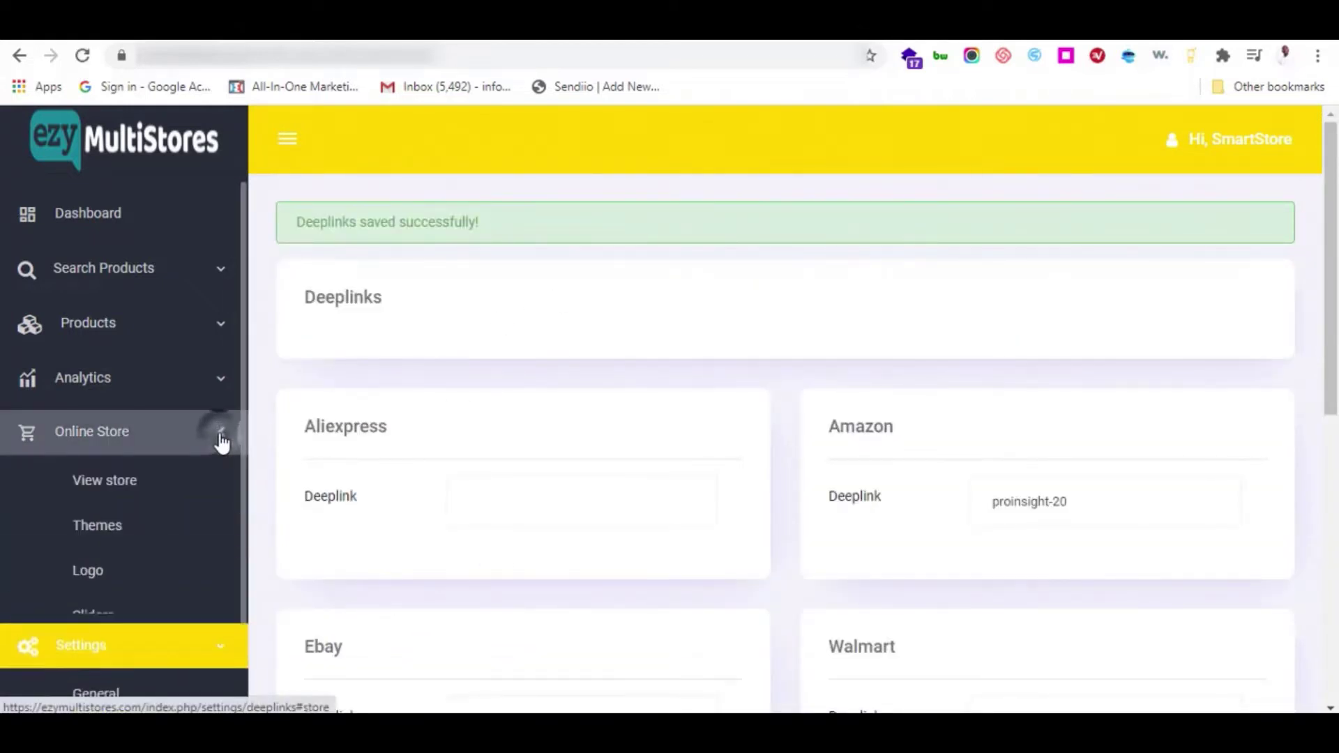
right_click(103, 490)
left_click(131, 493)
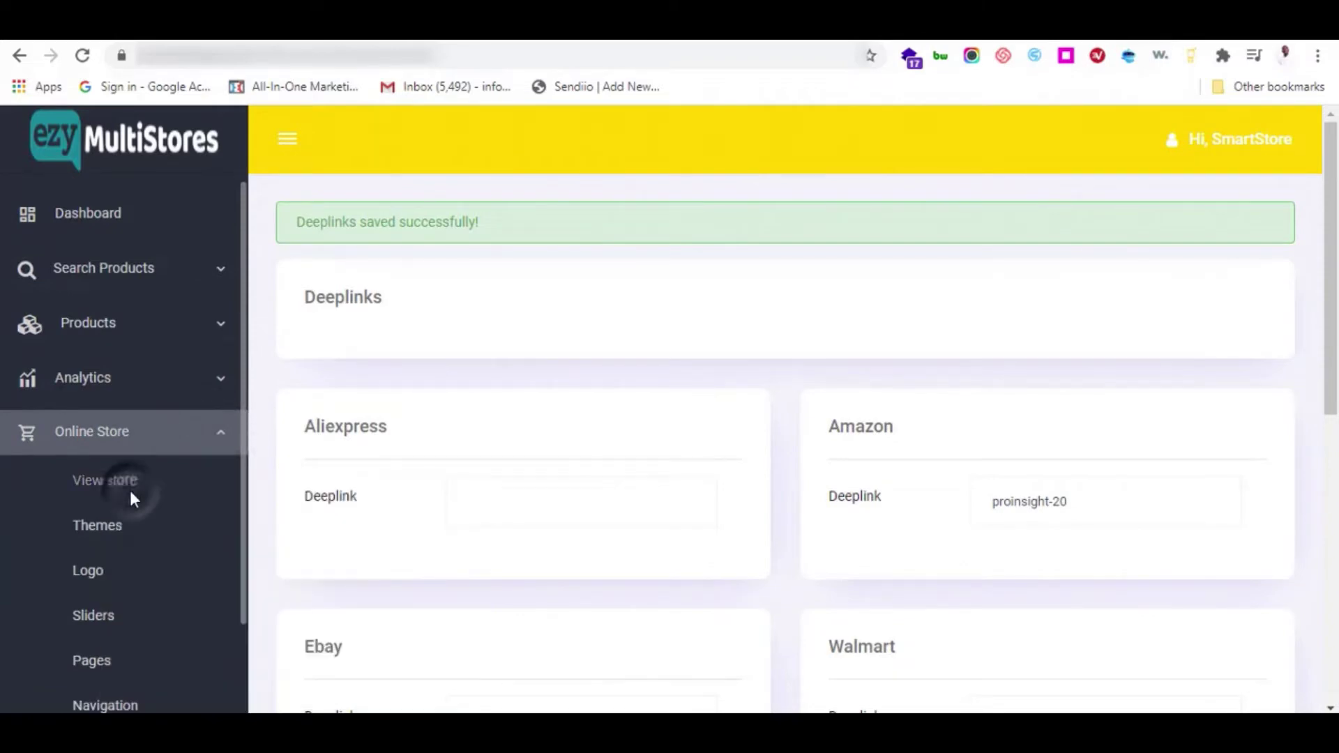
key("ctrl+Tab")
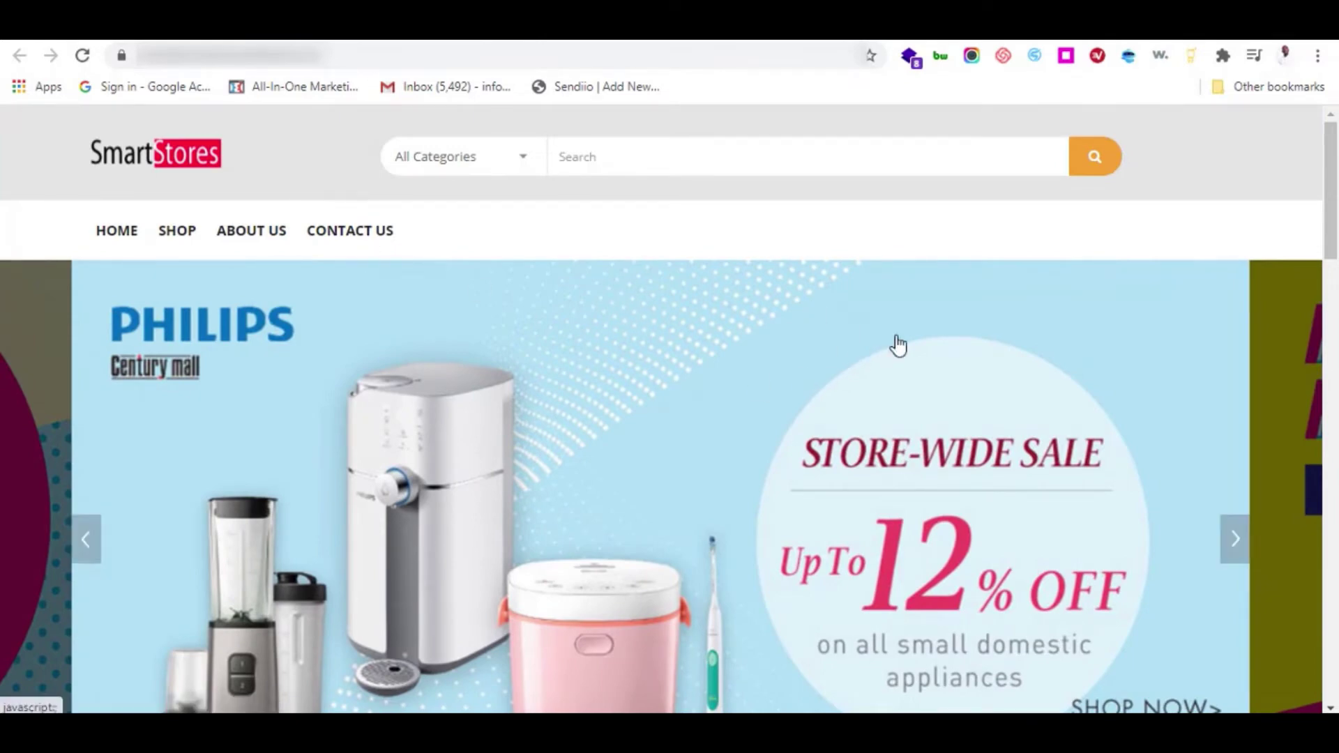
- Look through the storefront's new arrivals and latest products, and open the adidas Women's Cloudfoam Pure Running Shoe page
left_click_drag(1333, 168, 1335, 317)
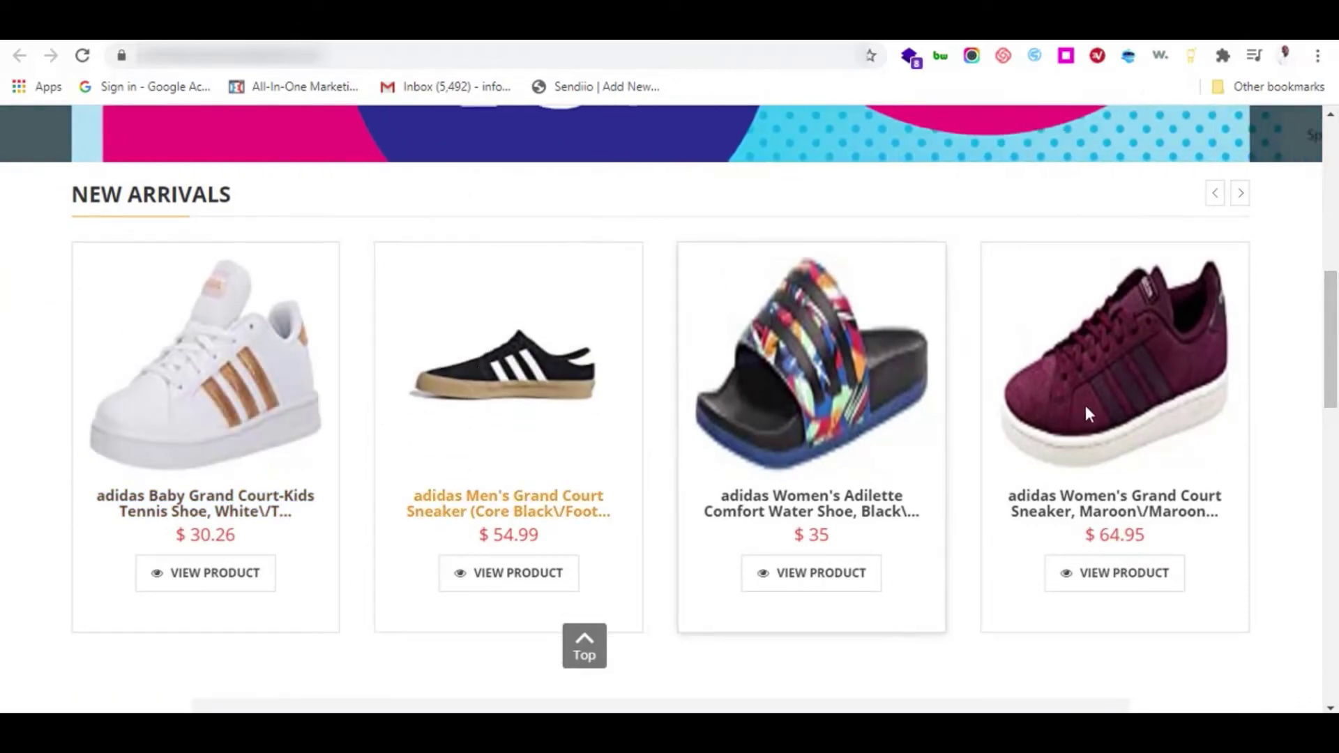
mouse_move(1335, 363)
left_mouse_down()
mouse_move(1337, 604)
mouse_move(1336, 346)
left_mouse_up()
left_click(1241, 251)
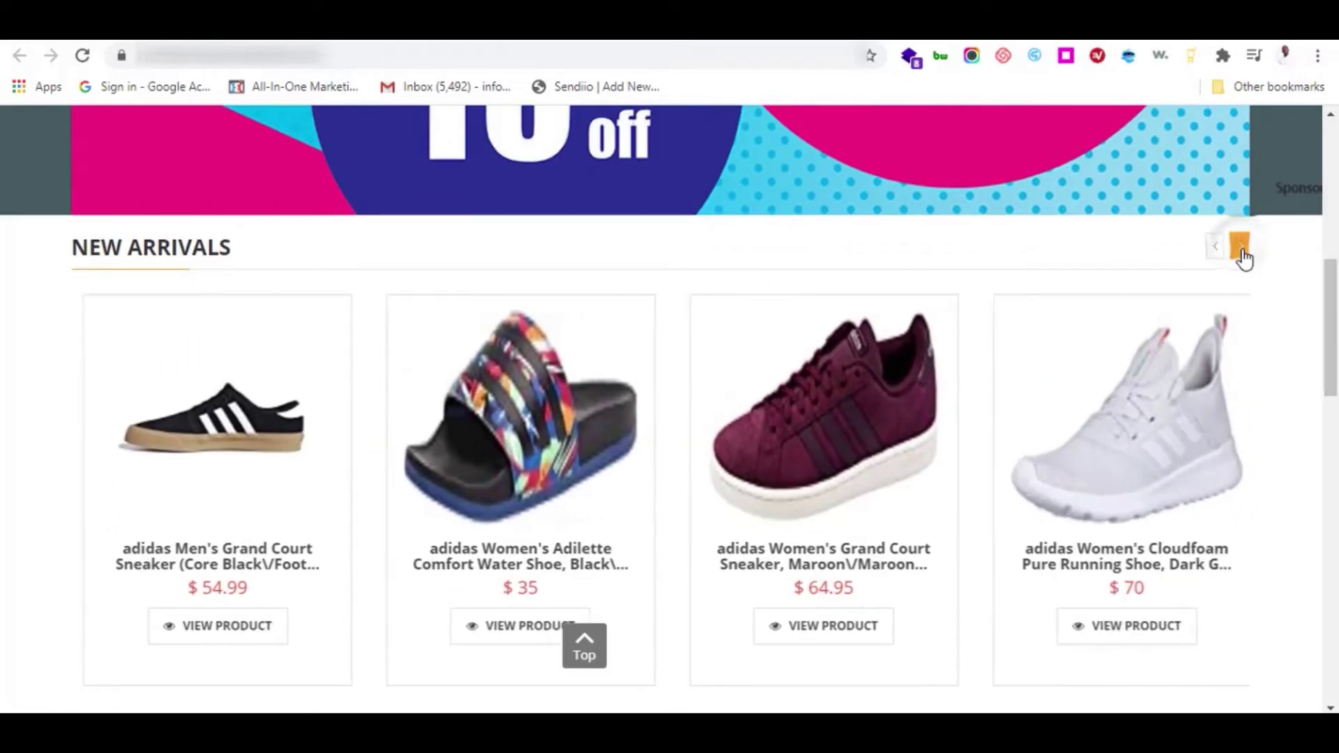
left_click(1217, 251)
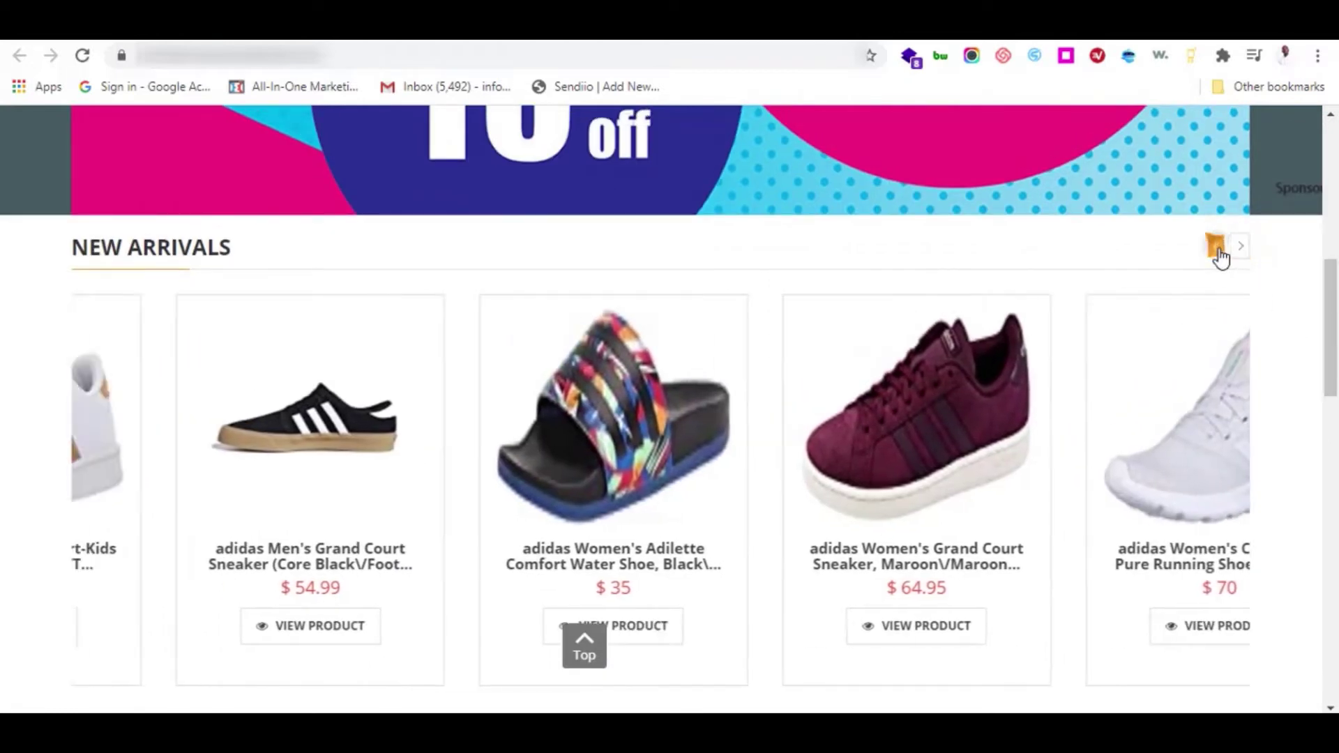
scroll(1220, 257, "down", 10)
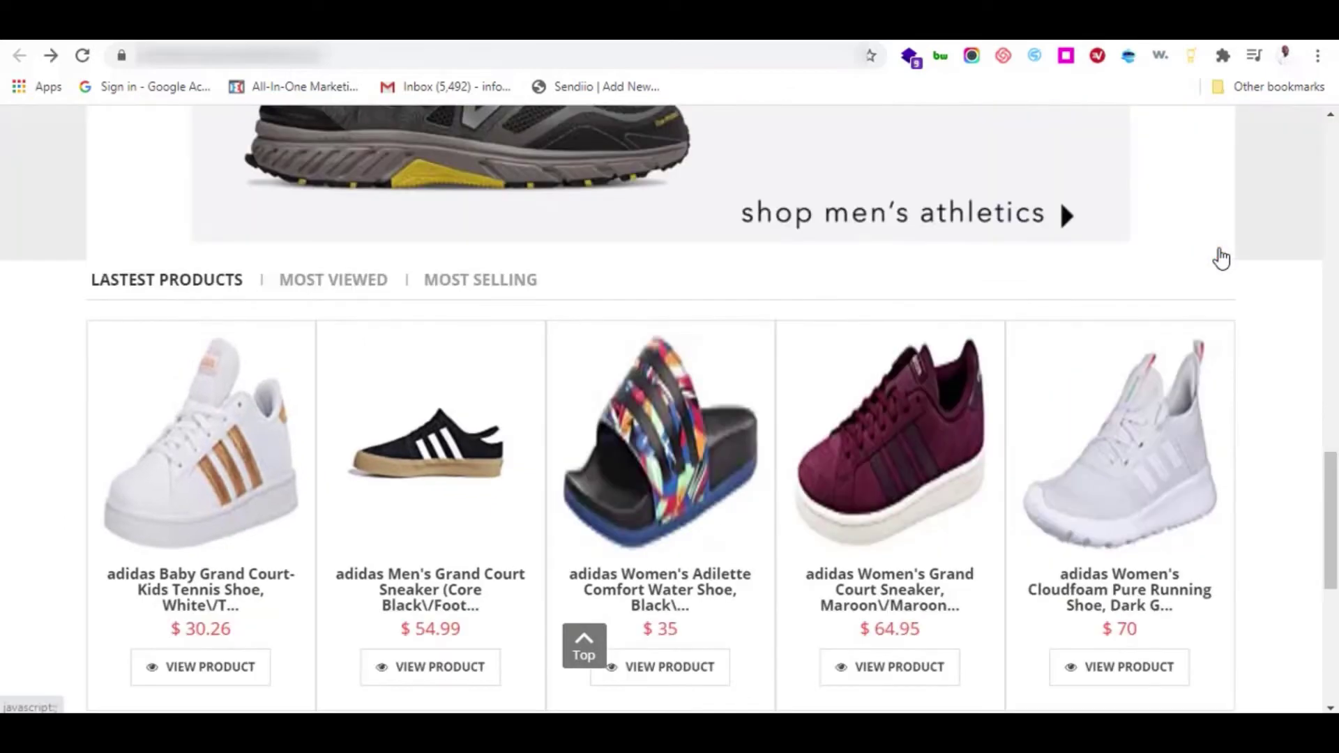
left_click(1126, 672)
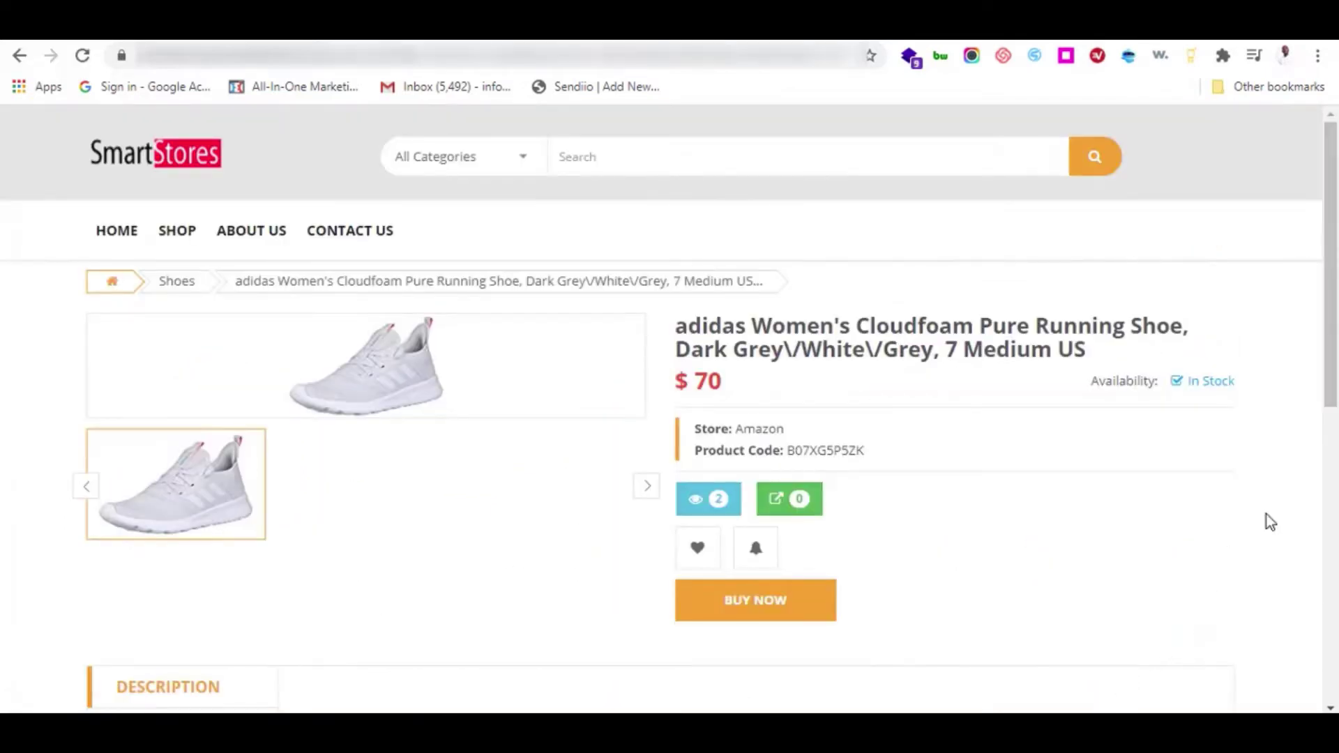
- View the running shoe's wishlist form and its price-drop notification form, closing each without submitting
scroll(1328, 370, "down", 2)
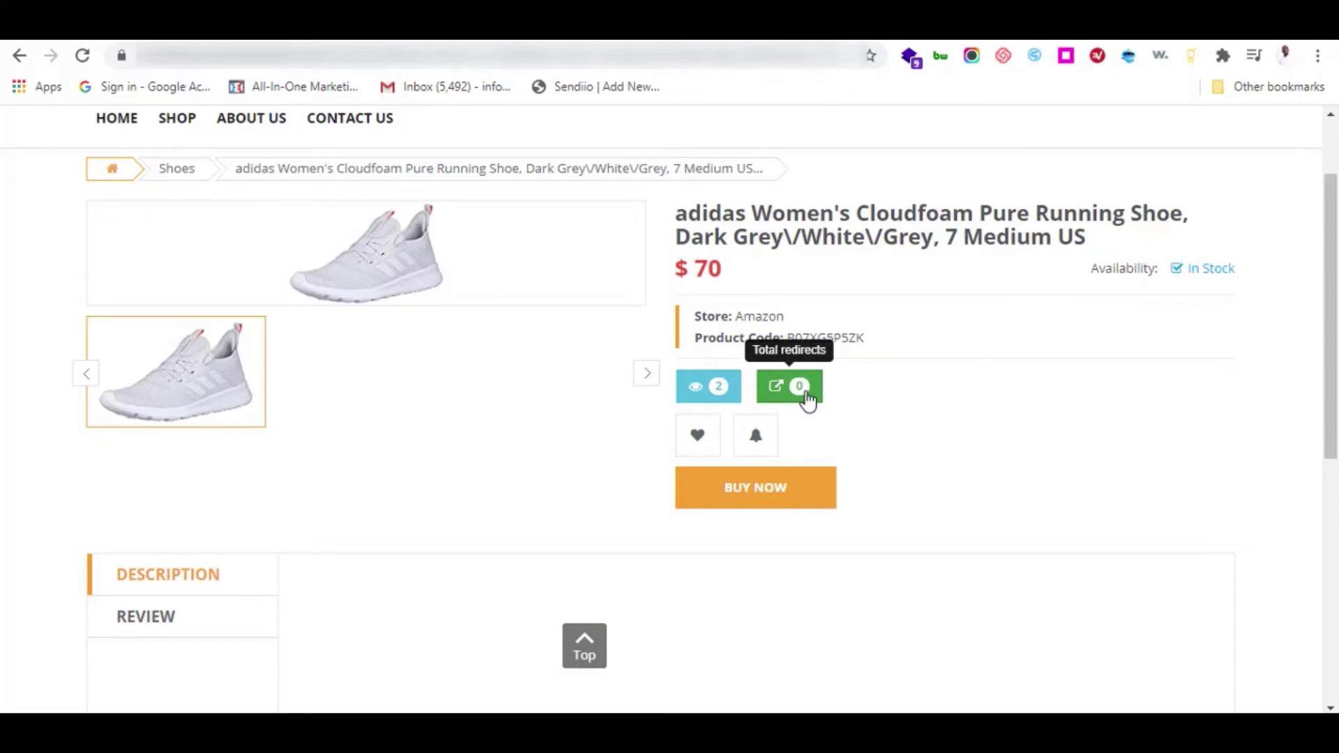
left_click(692, 440)
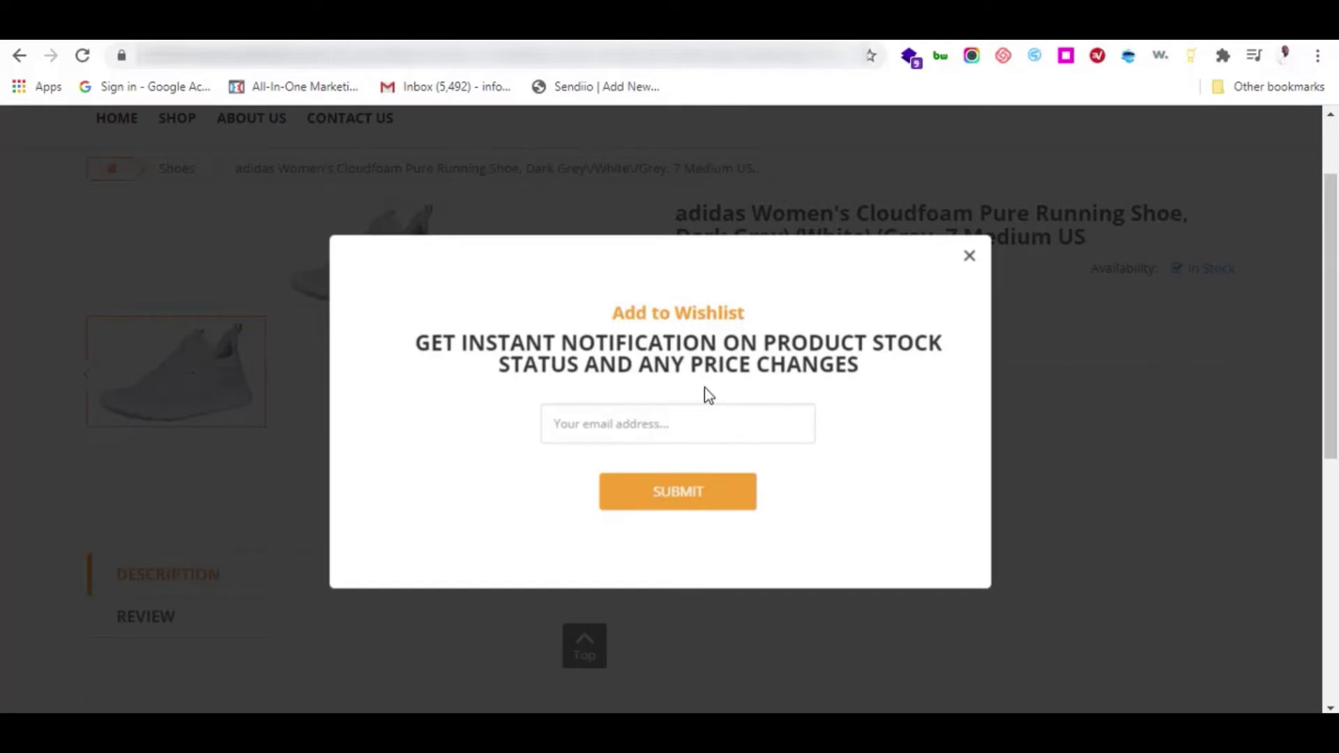
left_click(691, 431)
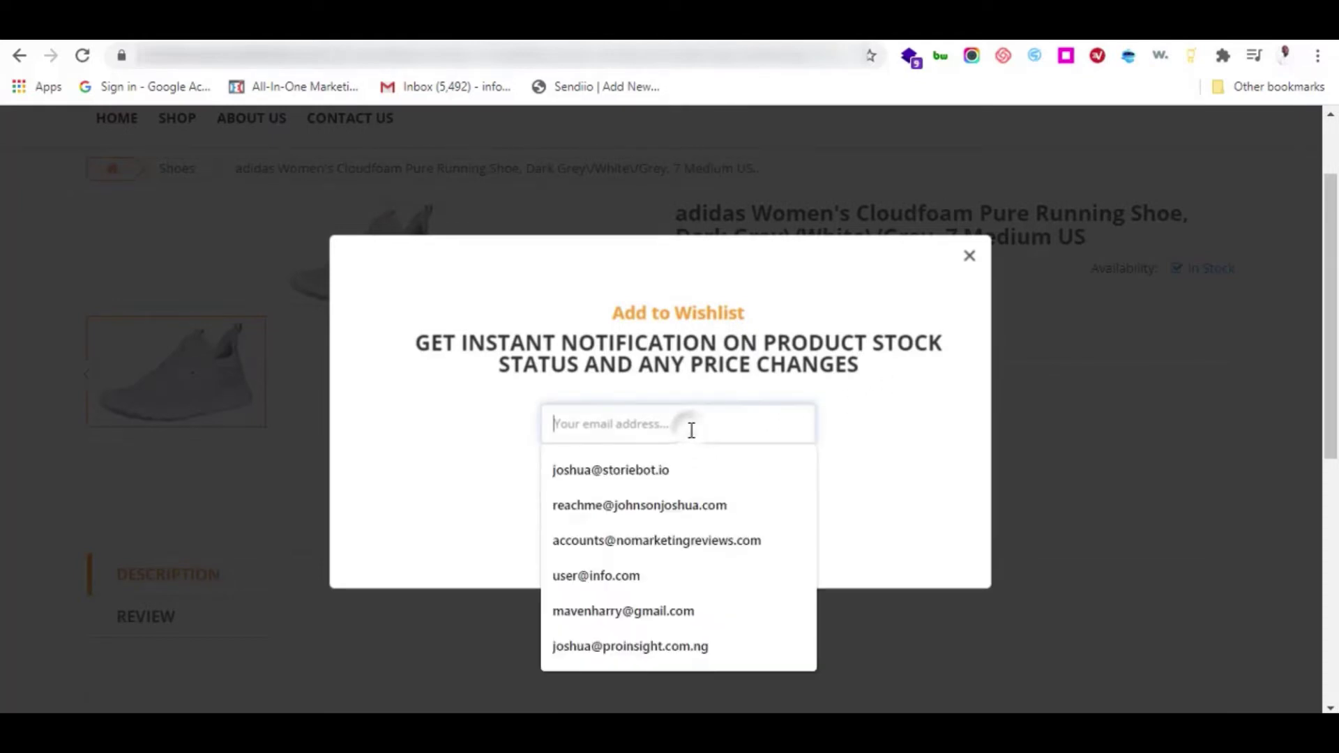
left_click(969, 256)
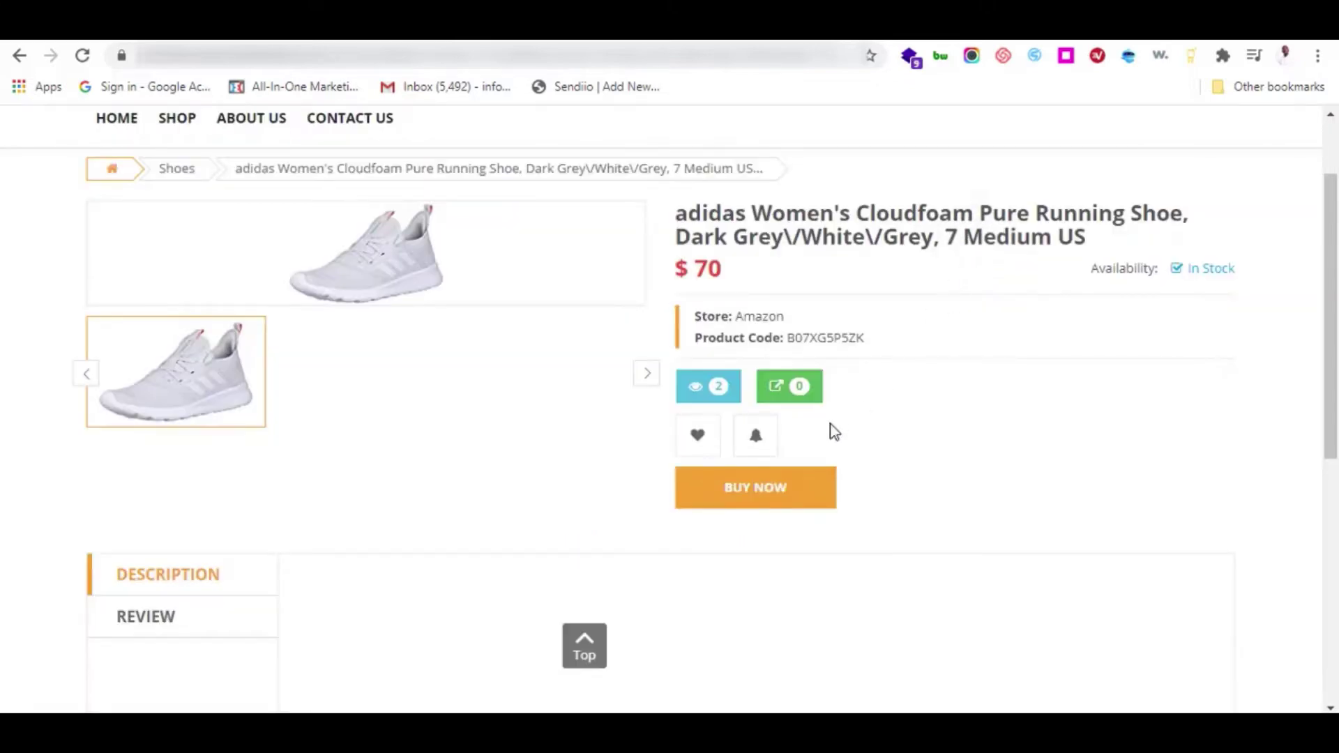
left_click(754, 445)
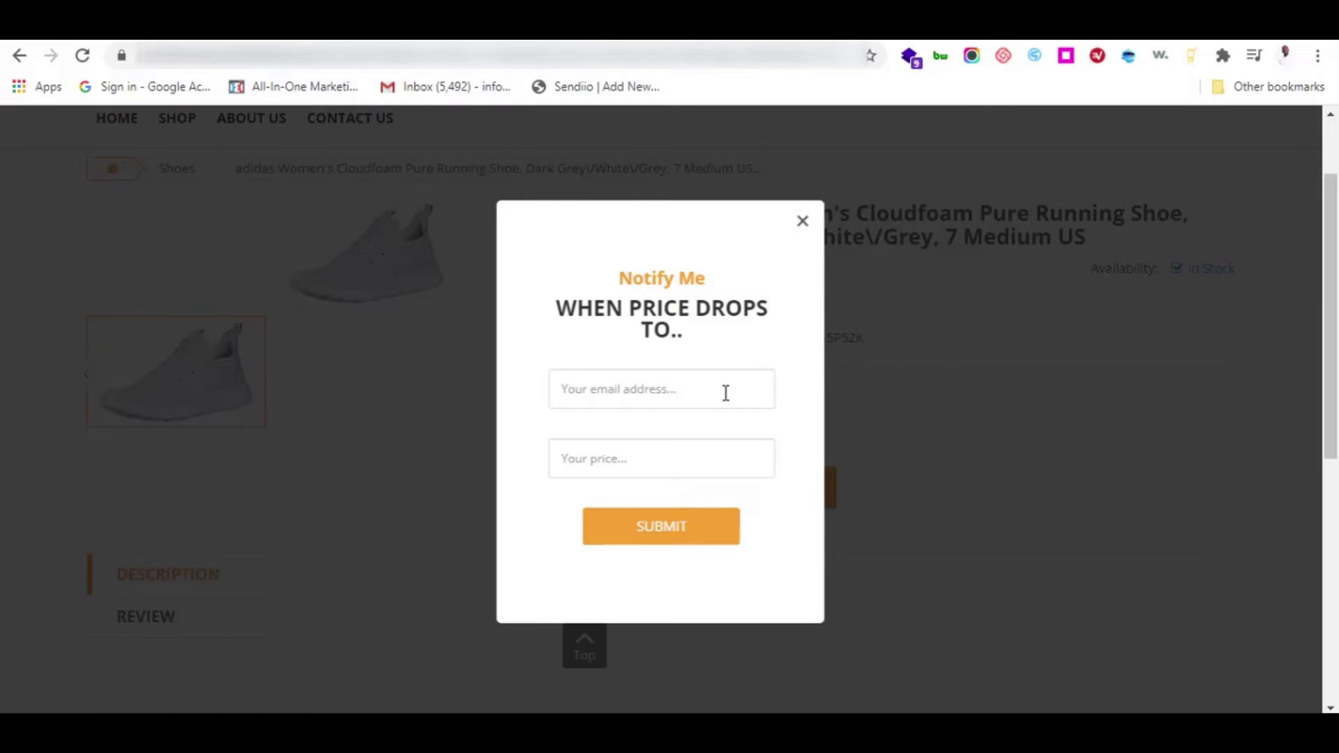
left_click(803, 222)
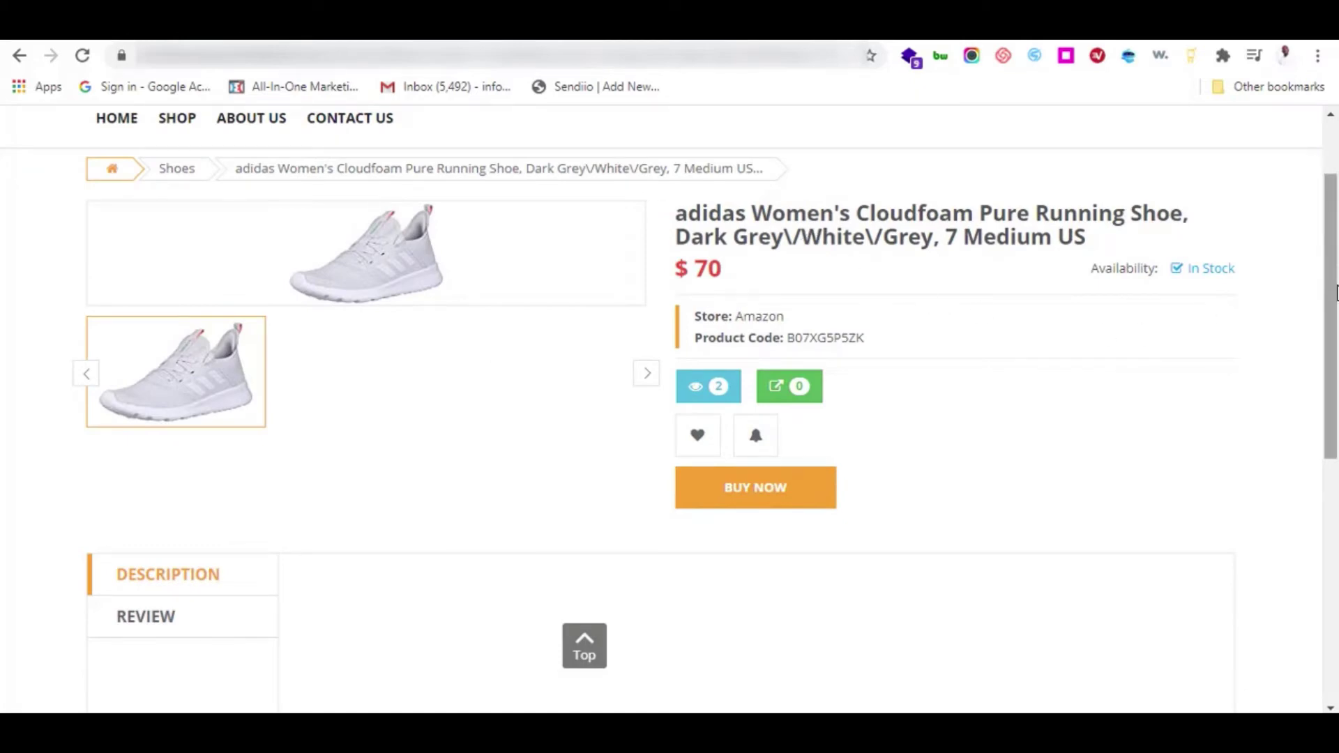
- Show the review section of the adidas running shoe's product page
scroll(1336, 293, "down", 2)
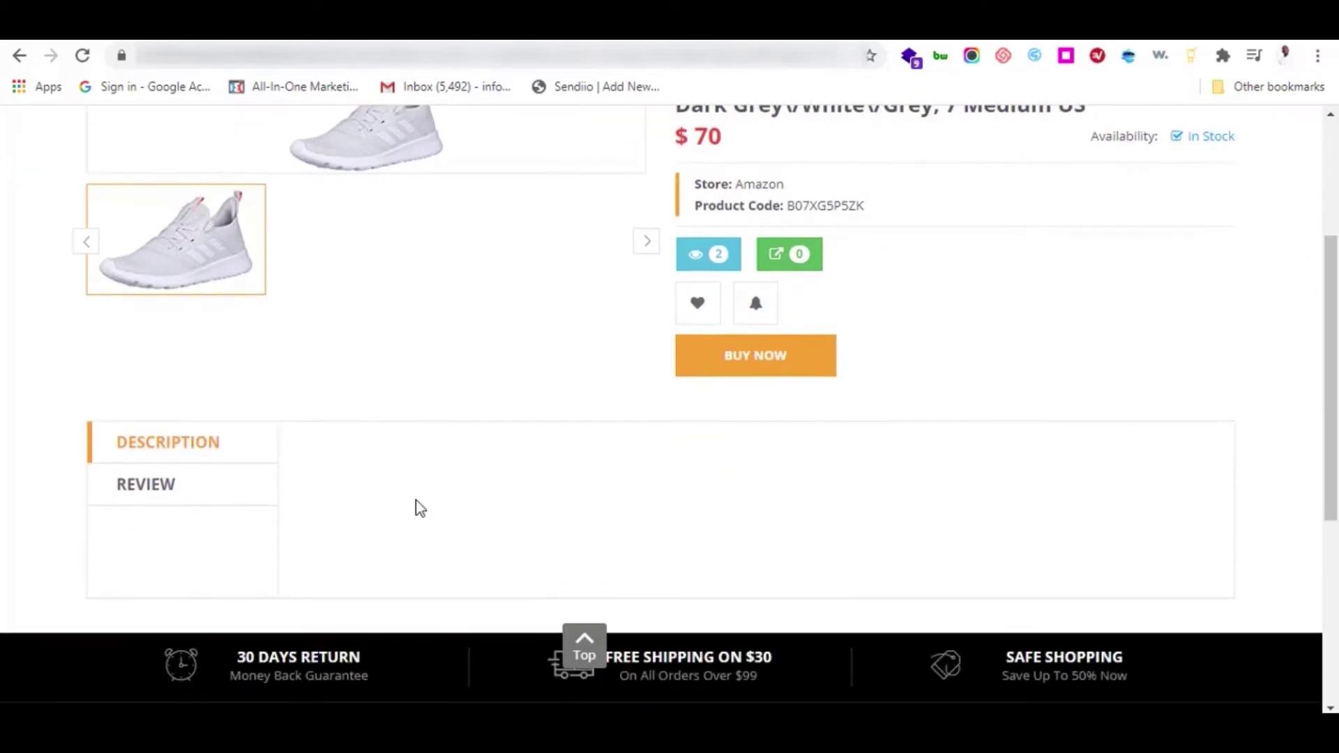
left_click(200, 497)
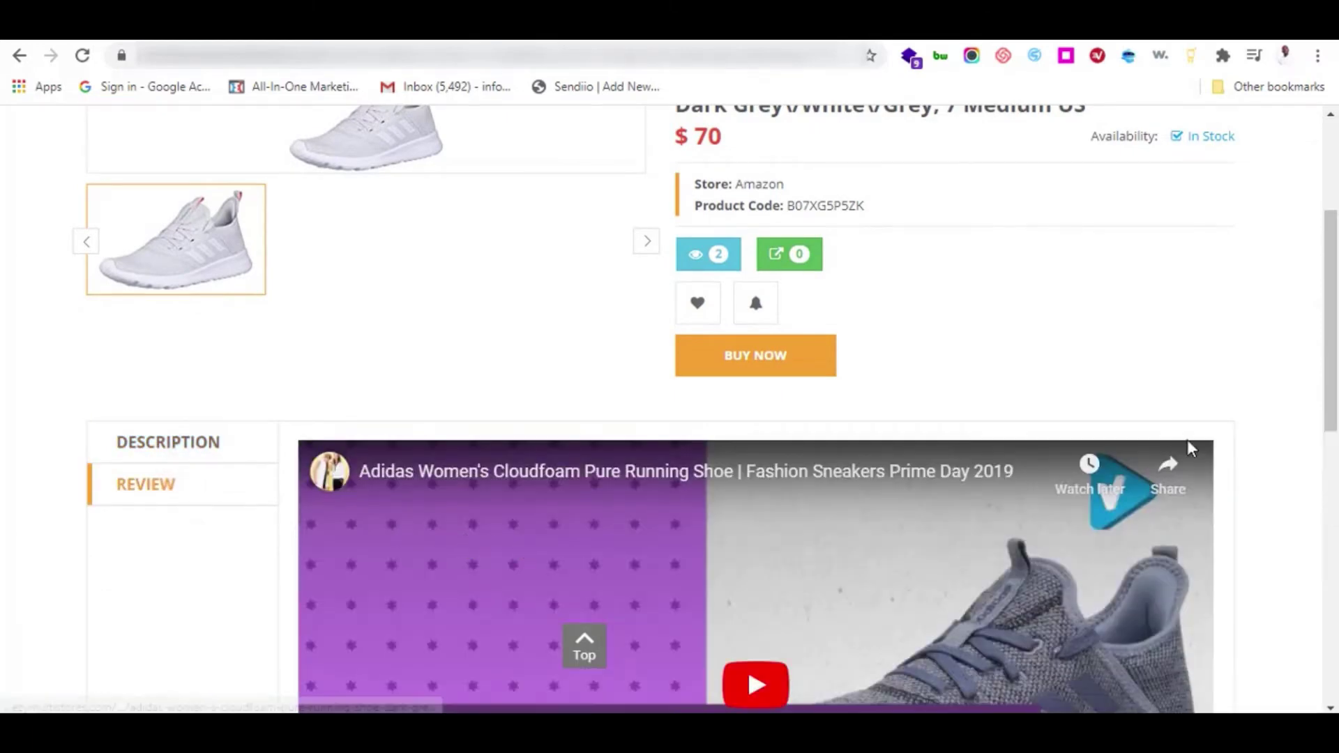
- Follow the adidas running shoe's Buy Now link from the storefront to check the Amazon product page
left_click_drag(1328, 364, 1336, 485)
scroll(1331, 429, "up", 5)
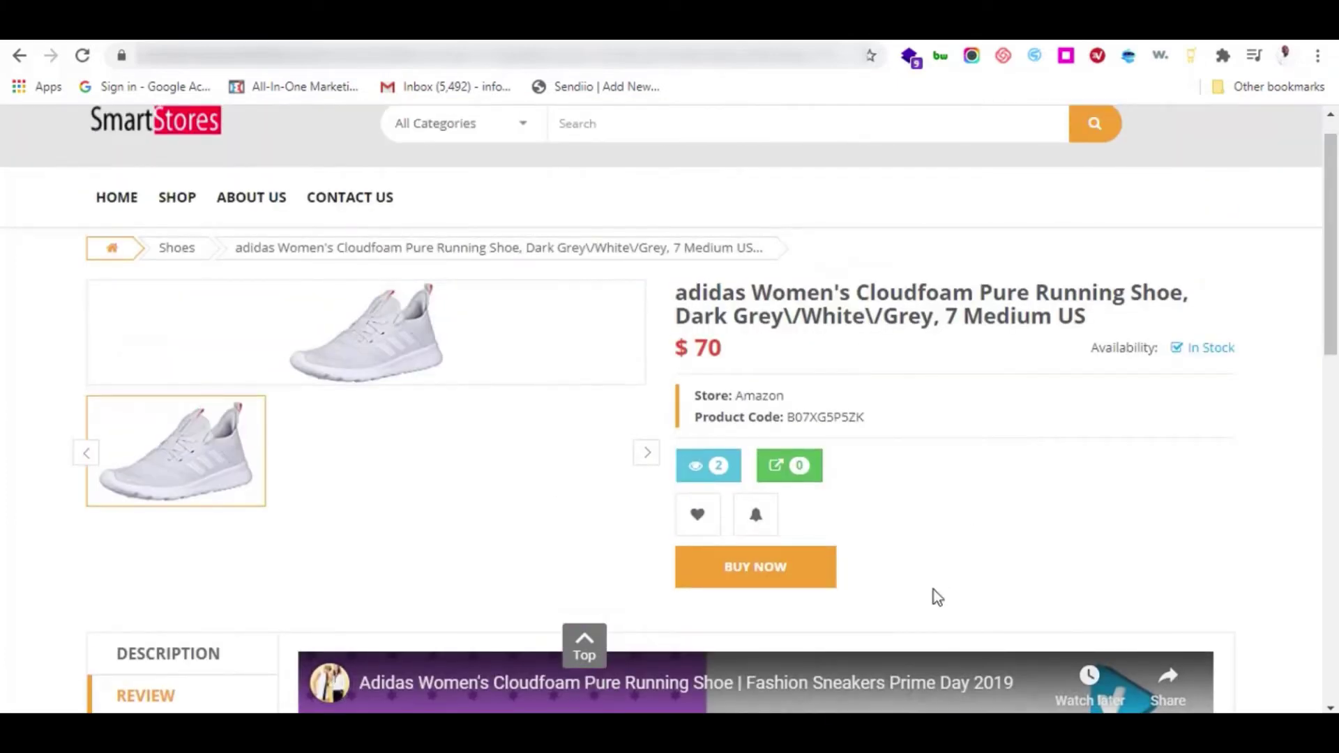
left_click(746, 575)
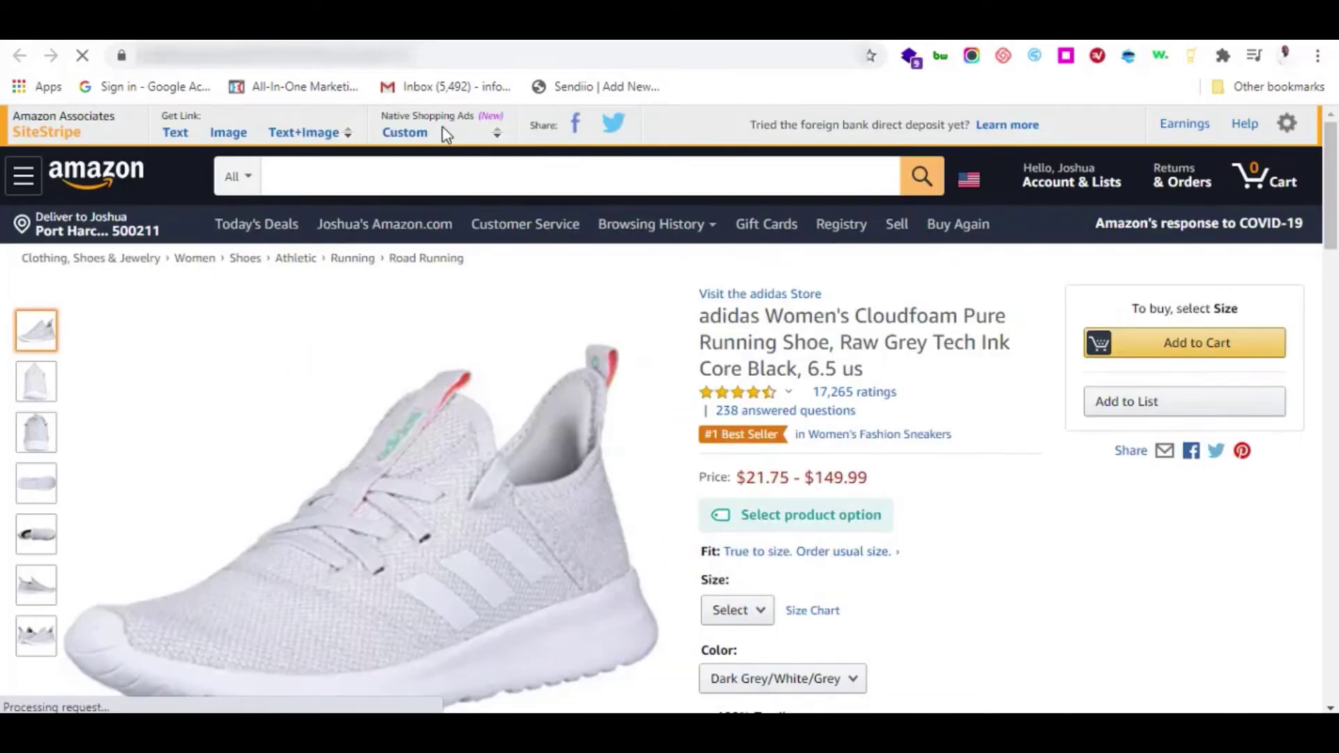
key("ctrl+l")
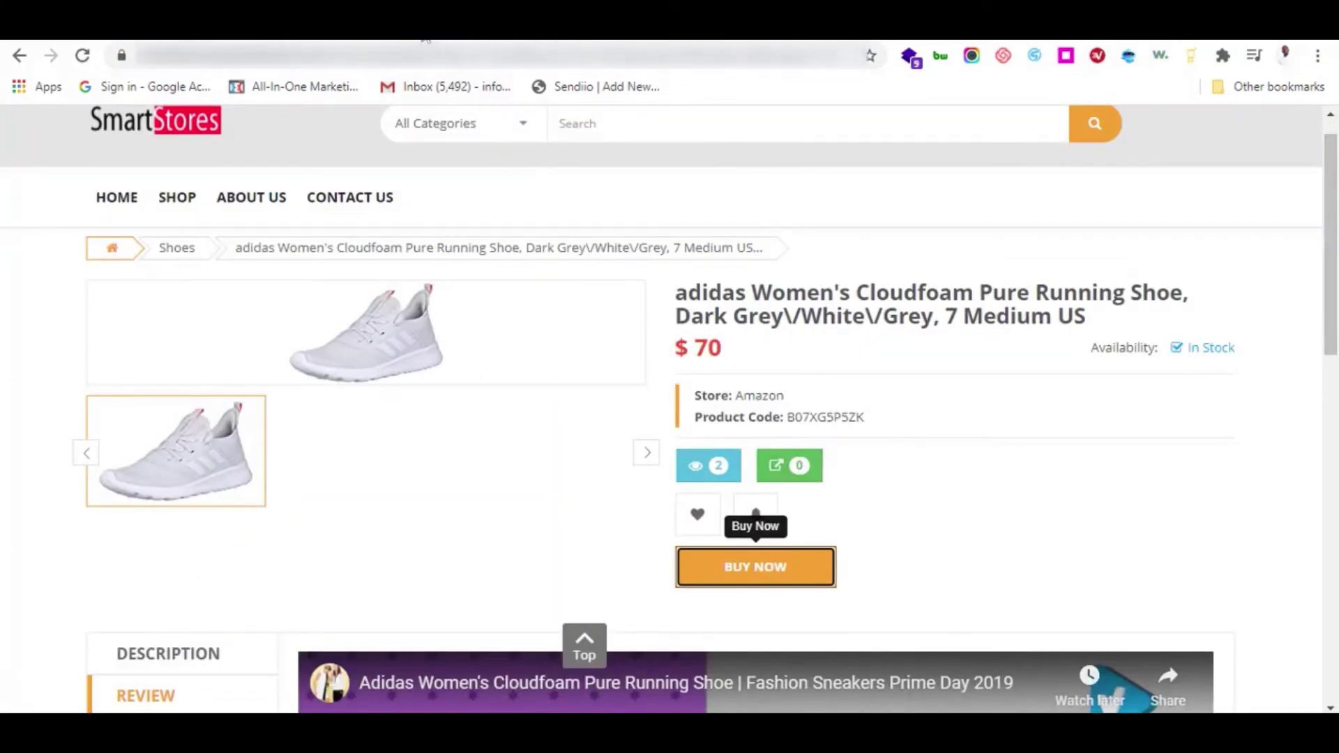
- Return to the Ezy MultiStores dashboard and open the store's notification settings
left_click(426, 42)
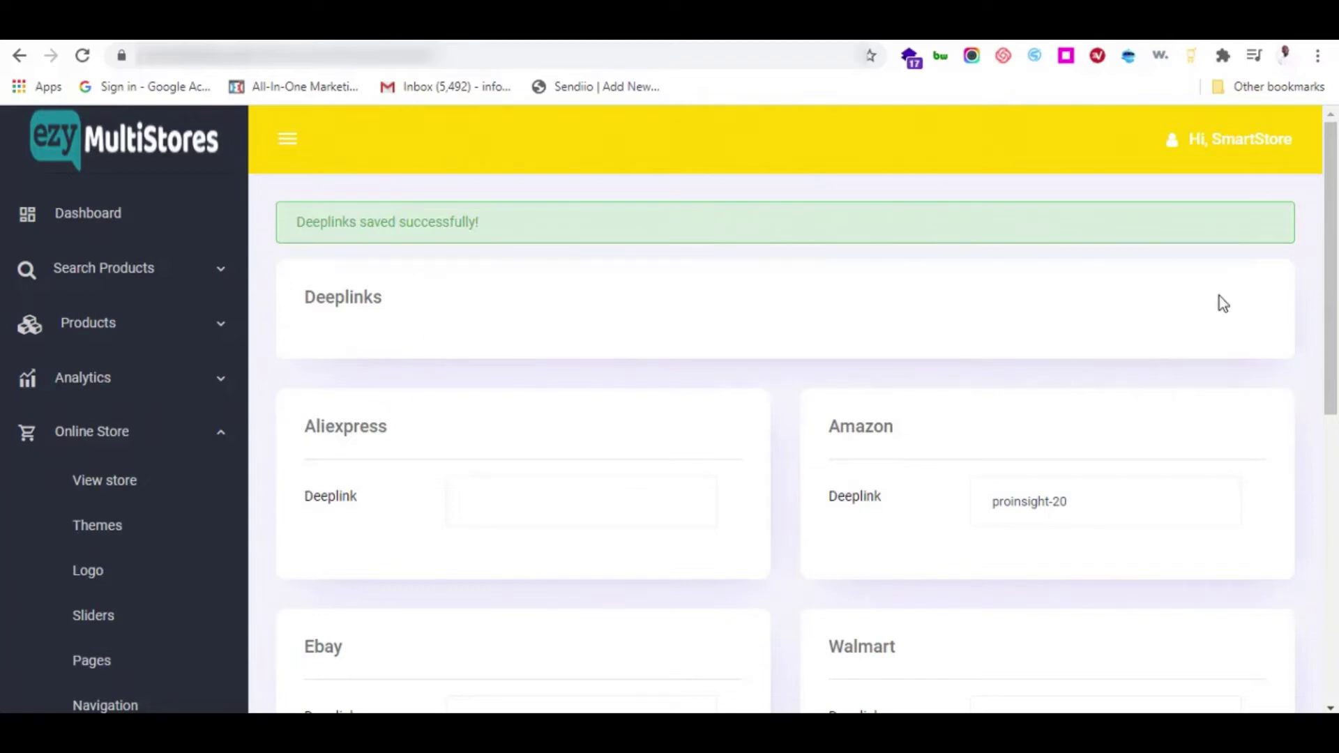
left_click_drag(1332, 302, 1332, 357)
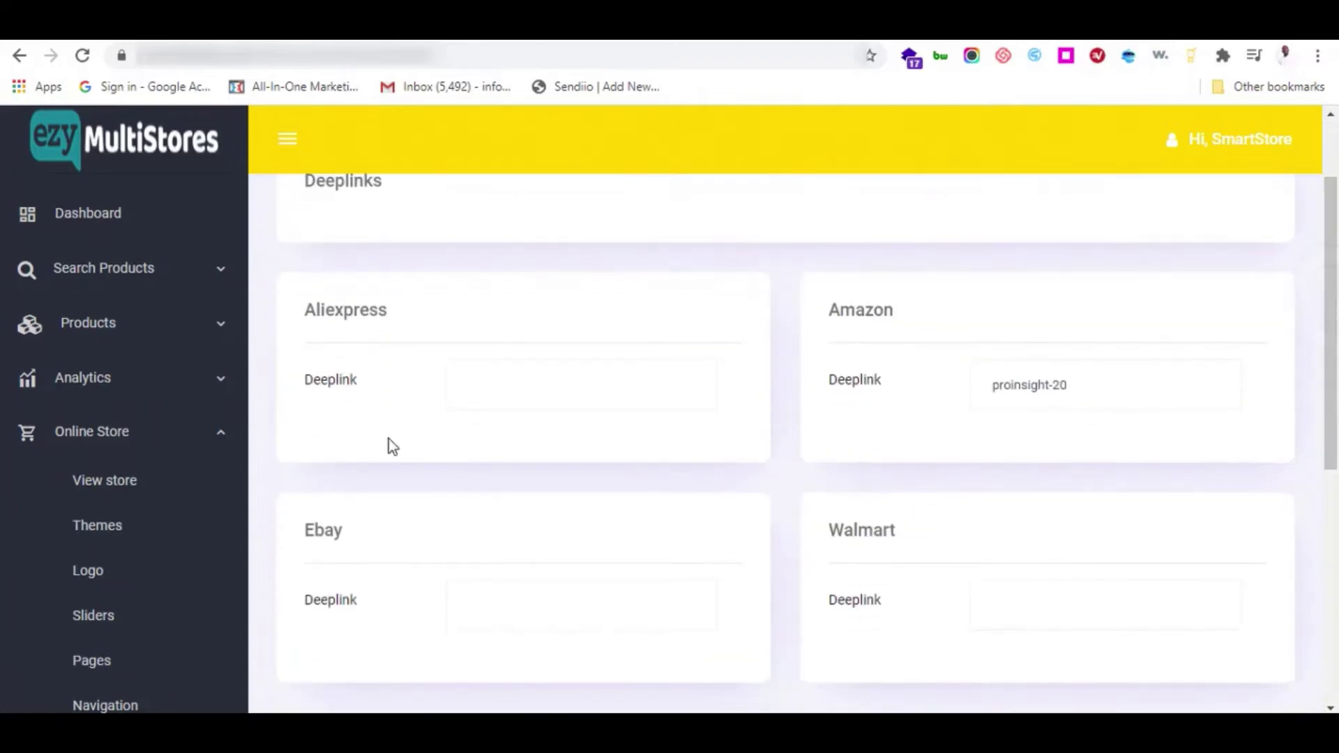
left_click_drag(237, 416, 241, 596)
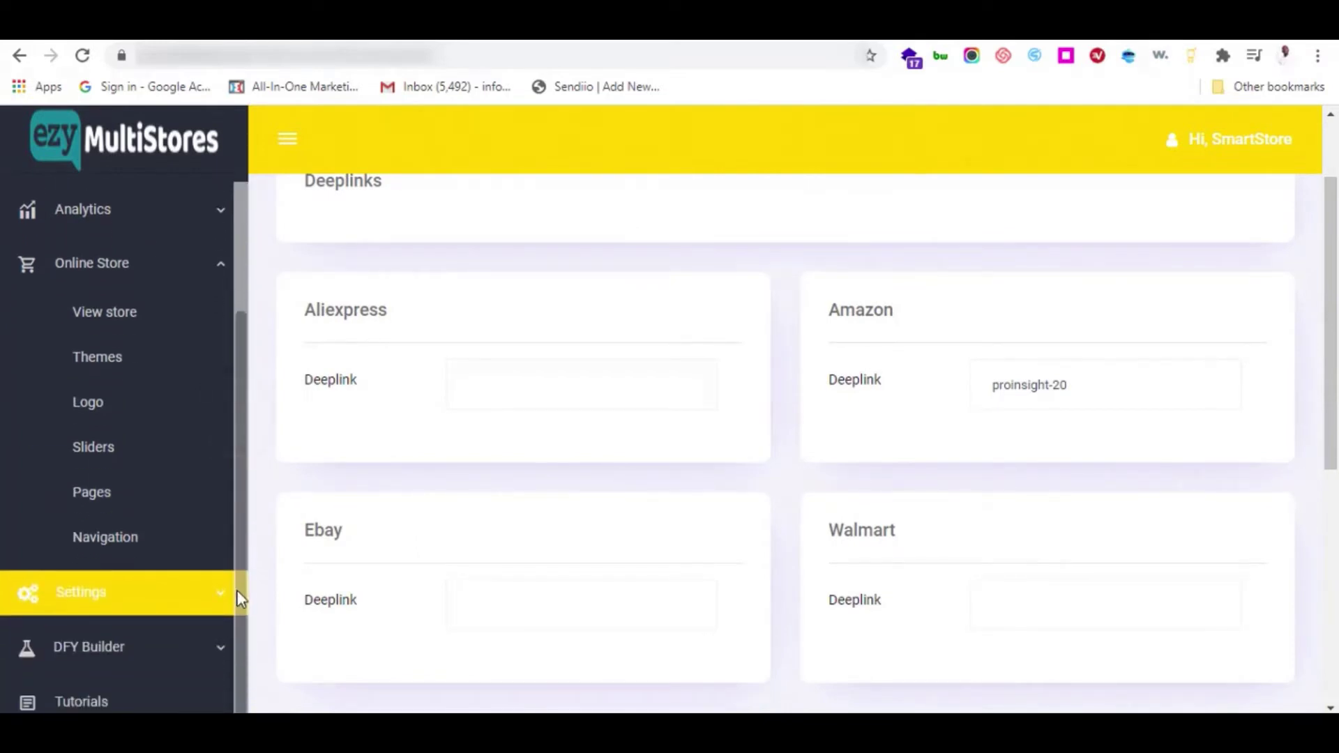
left_click(202, 600)
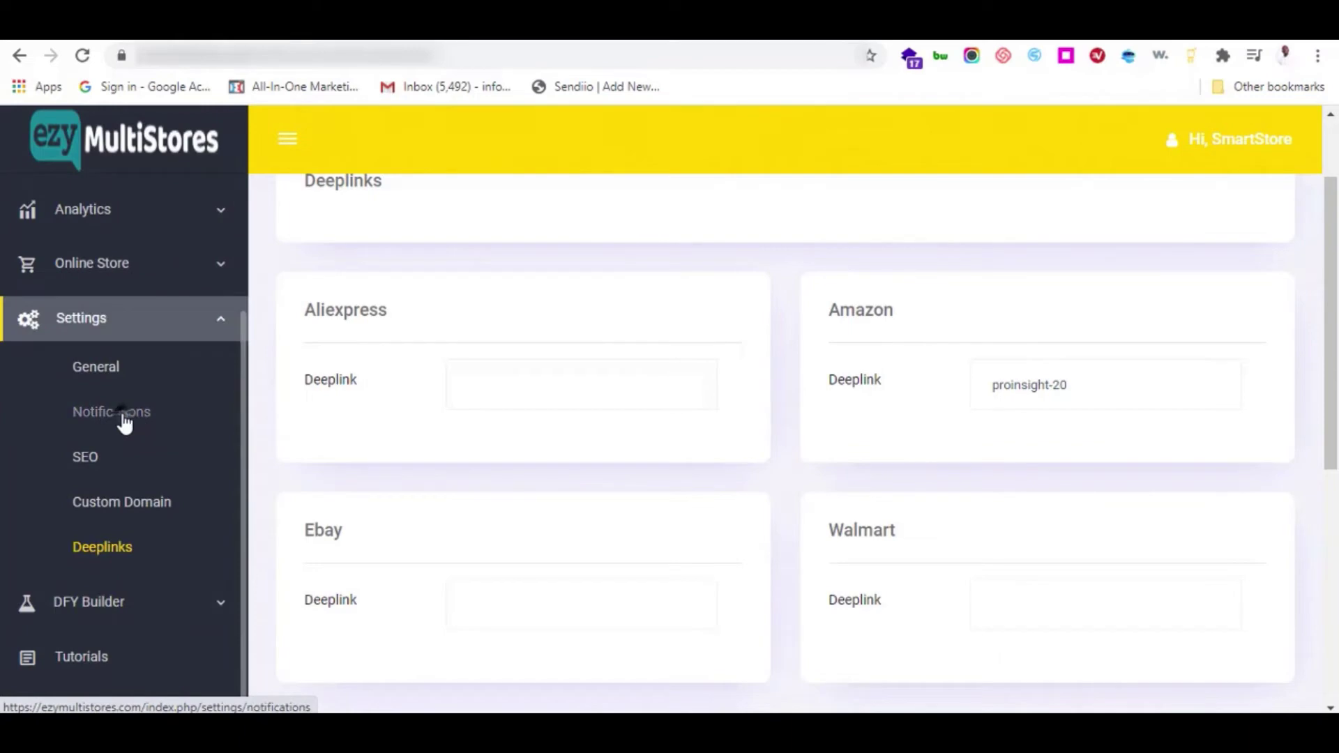
left_click(124, 422)
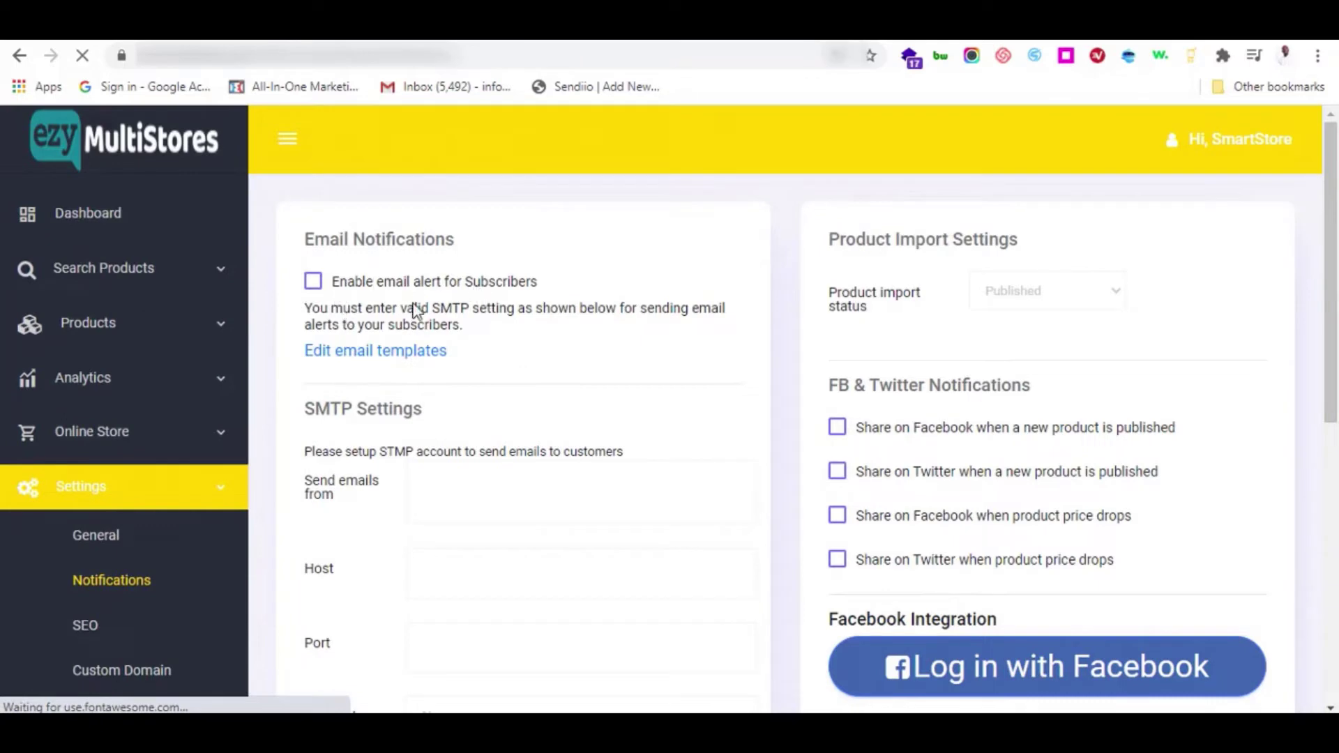
- Enable email alerts for subscribers and review the SMTP settings and the Facebook and Twitter notification options
left_click(314, 282)
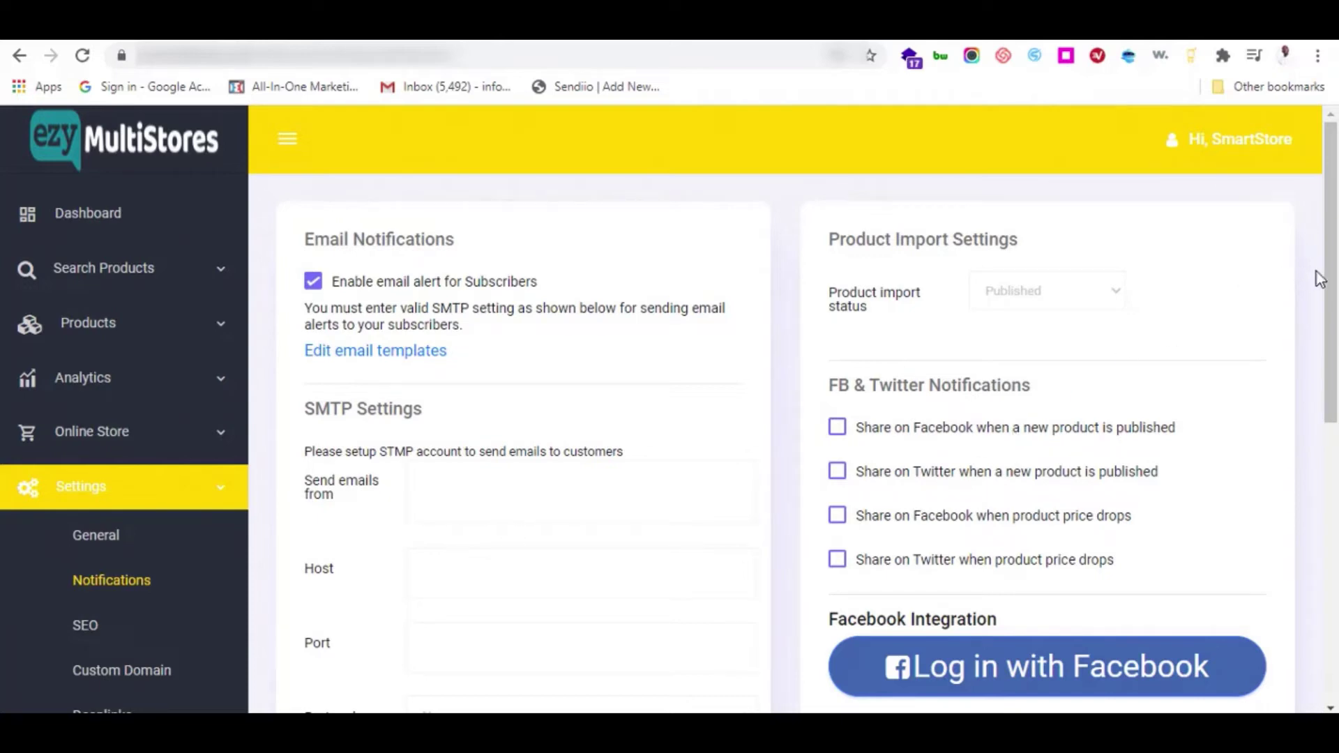
left_click_drag(1332, 287, 1337, 342)
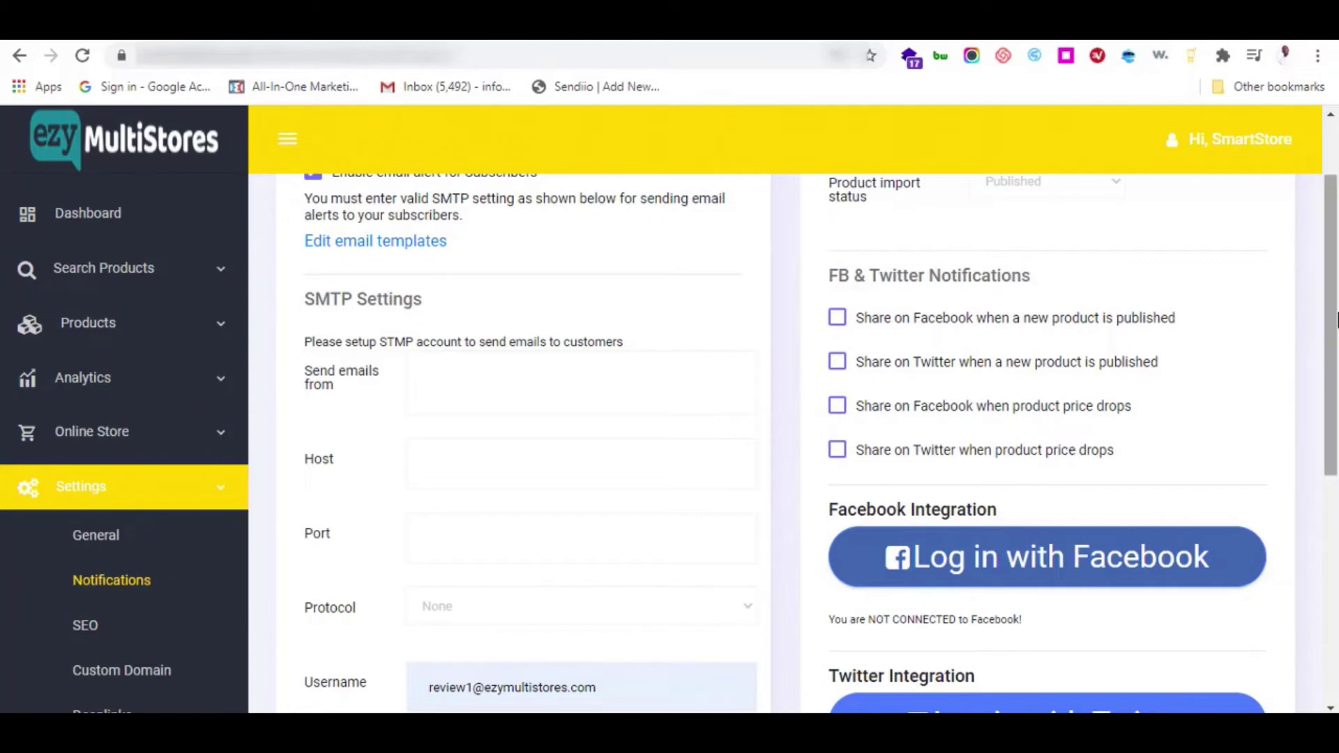
left_click_drag(1332, 335, 1333, 350)
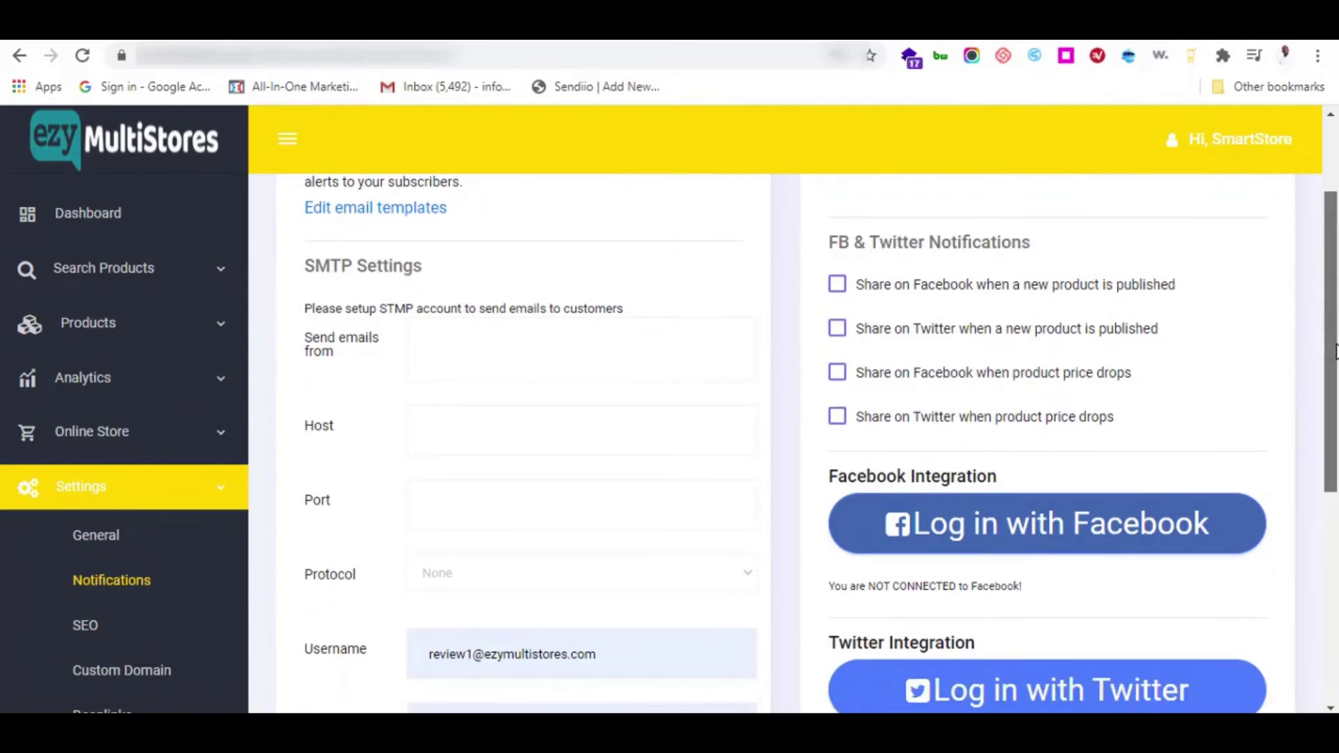
left_click_drag(1334, 352, 1335, 361)
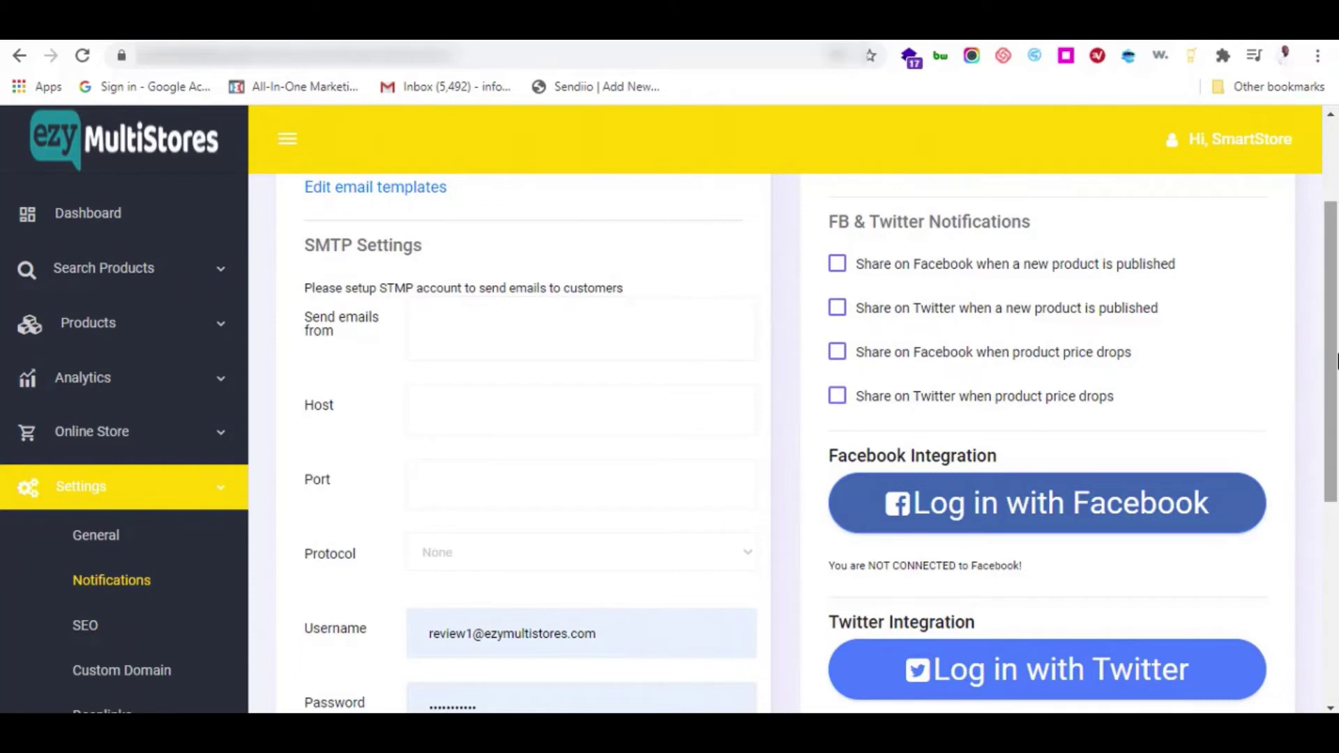
left_click_drag(1335, 362, 1335, 375)
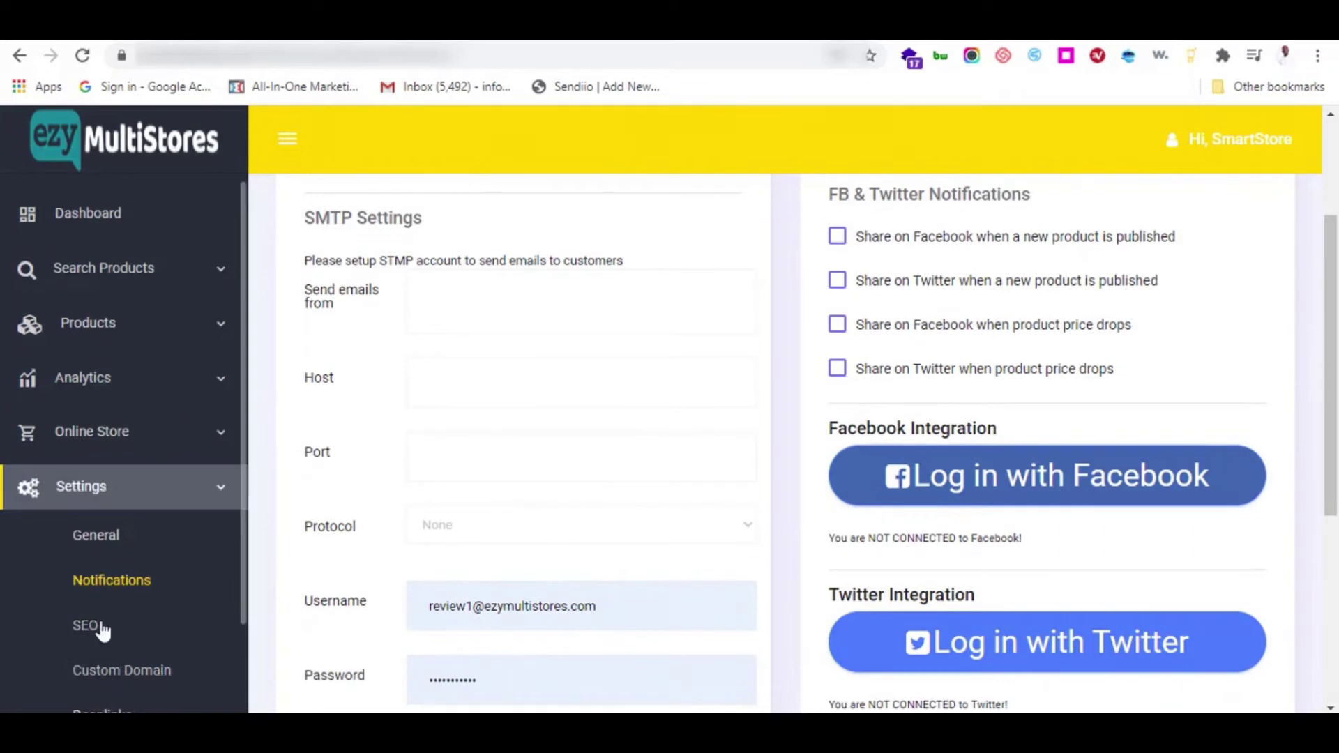